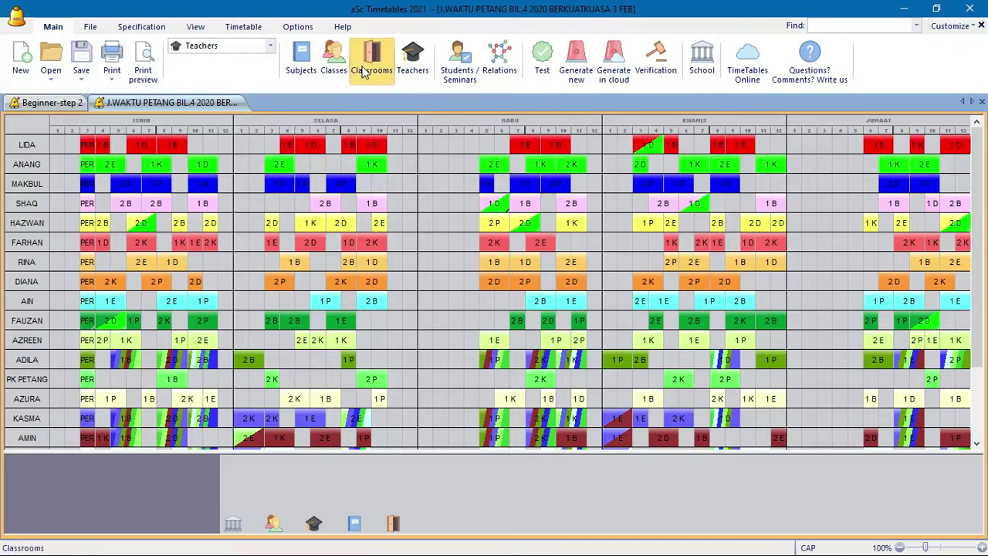
Add a classroom named REKA BENTUK TEKNOLOGI with the short name RBT to the classroom list
click(366, 81)
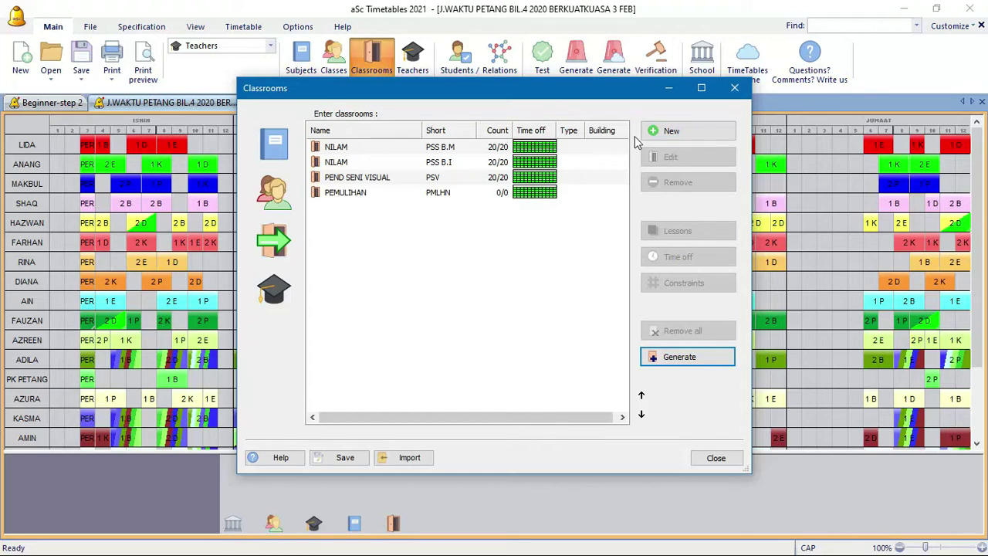
click(699, 138)
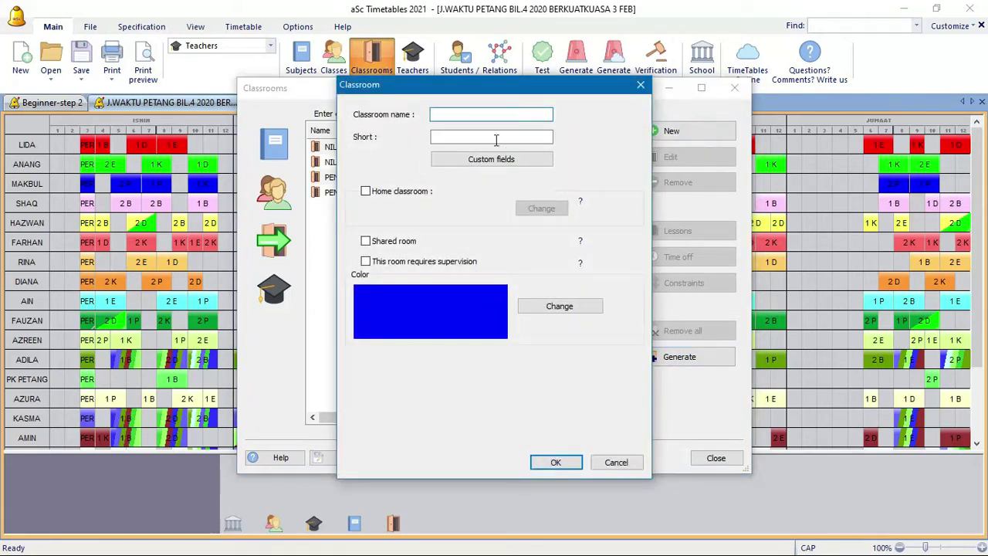
click(463, 115)
text(REKA BENTUK TEKNOLOGO)
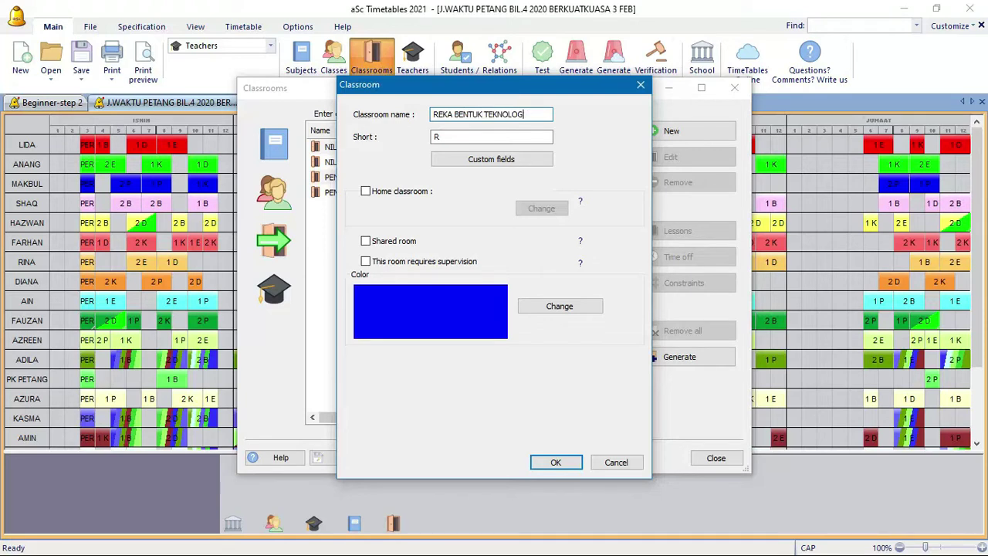
click(439, 137)
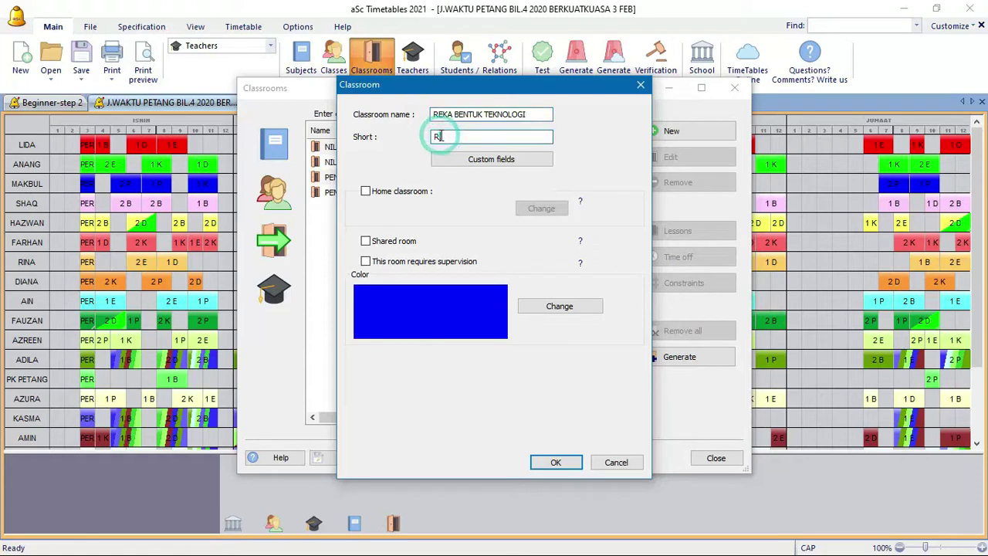
text(RBT)
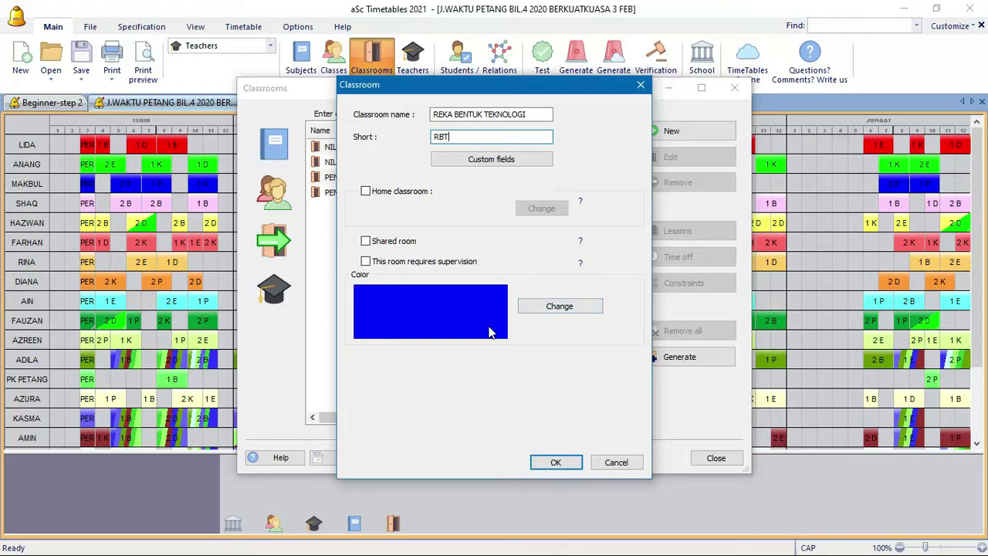
click(555, 463)
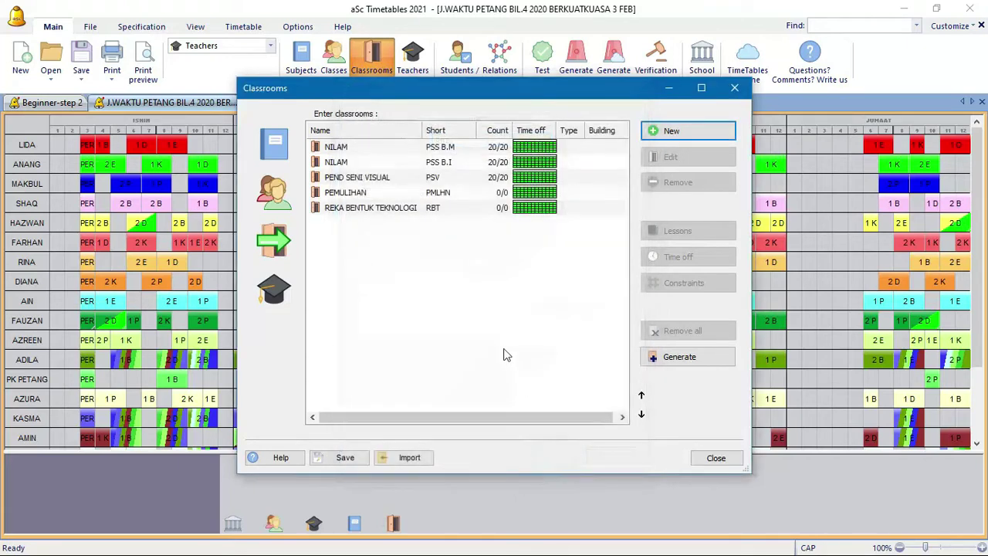
Add another classroom named TEKN MALKLUMAT with the short name TMK
click(684, 131)
text(TEKN MAL)
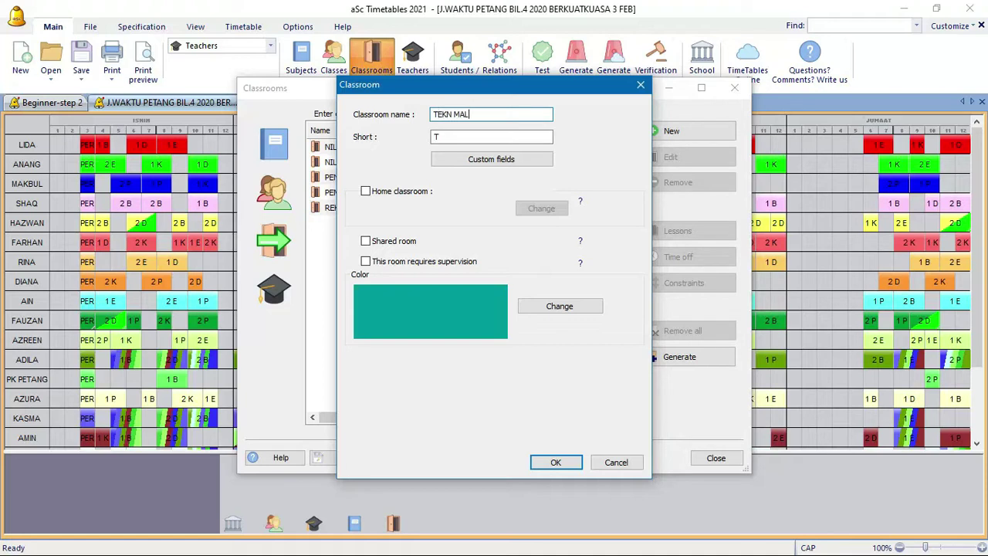
text(KLUMAT)
click(453, 137)
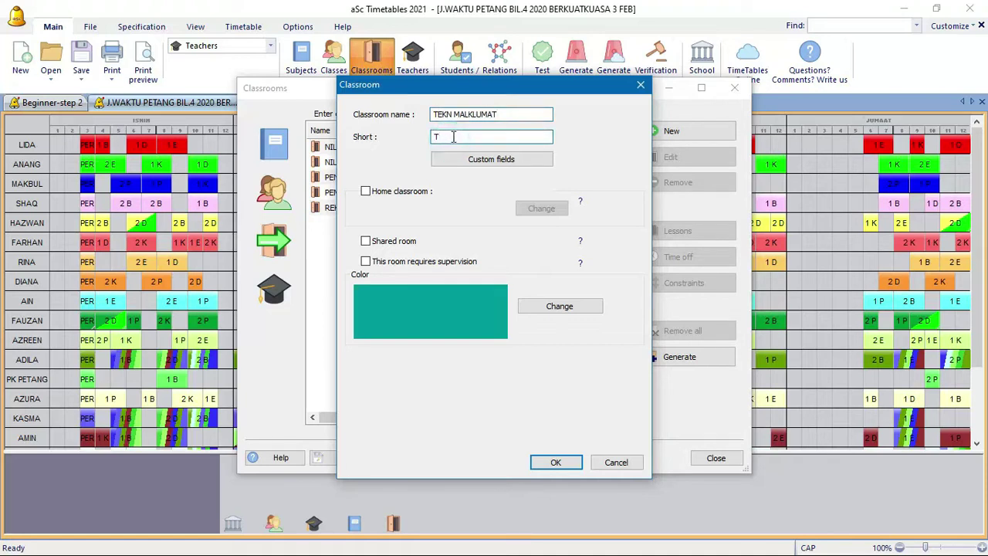
text(MK)
click(532, 461)
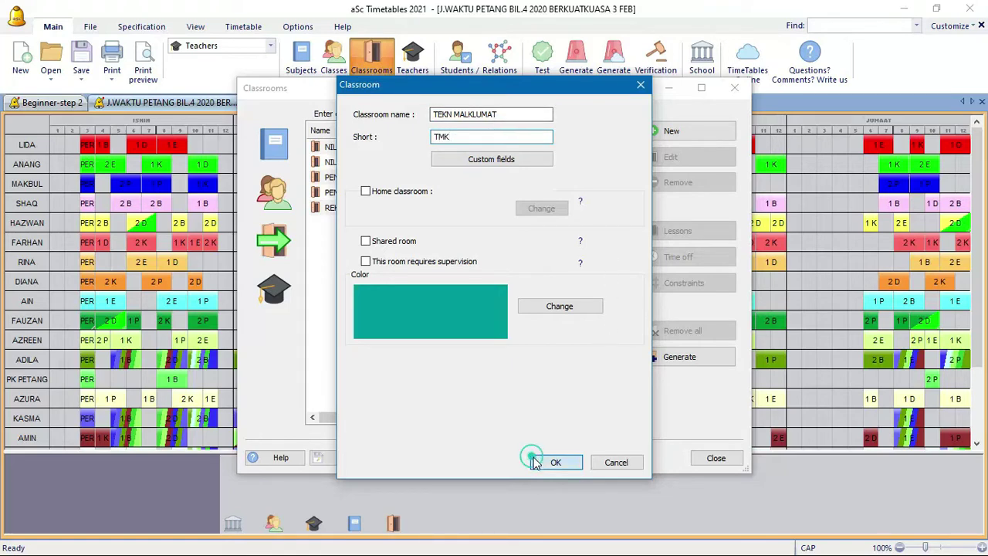
click(615, 303)
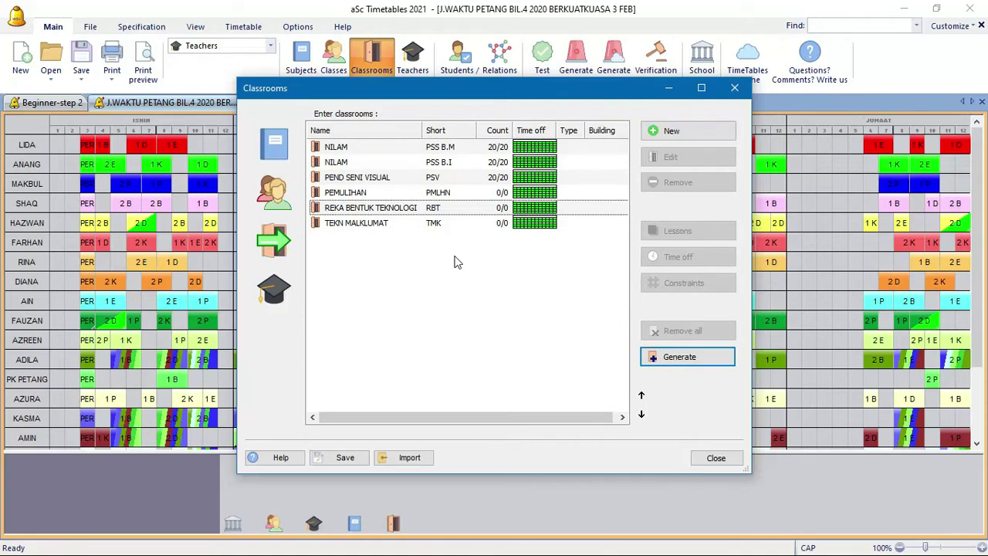
Remove the classrooms TEKN MALKLUMAT and REKA BENTUK TEKNOLOGI from the list
click(476, 212)
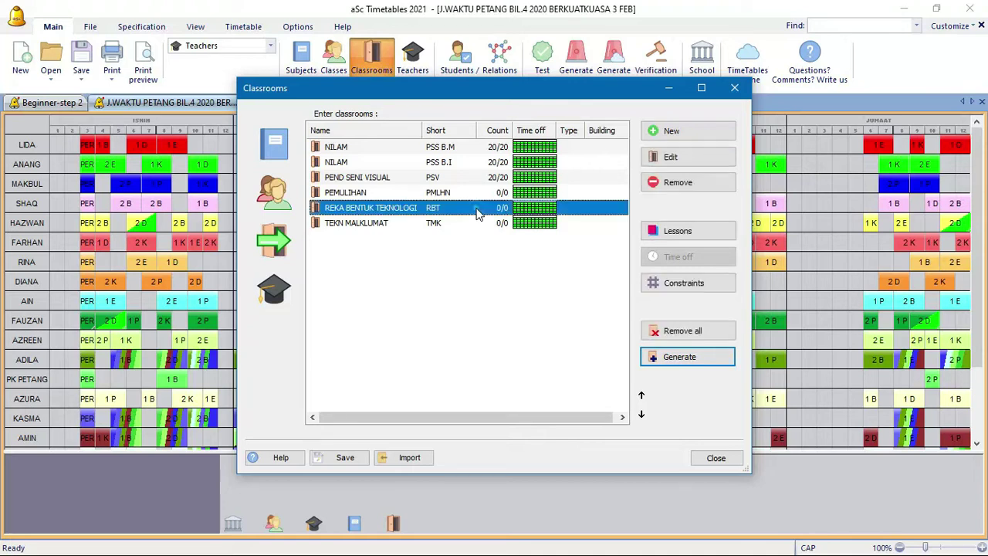
click(474, 229)
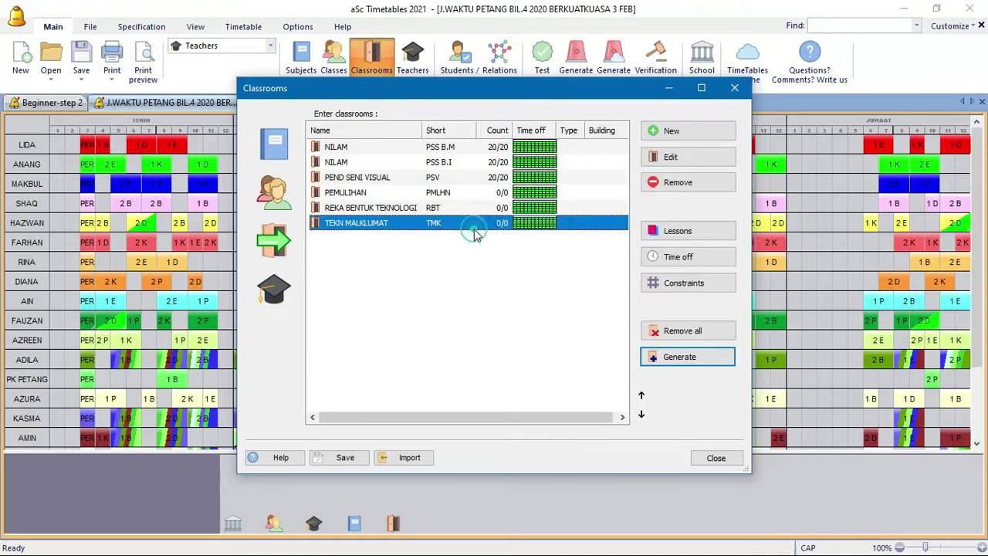
click(682, 183)
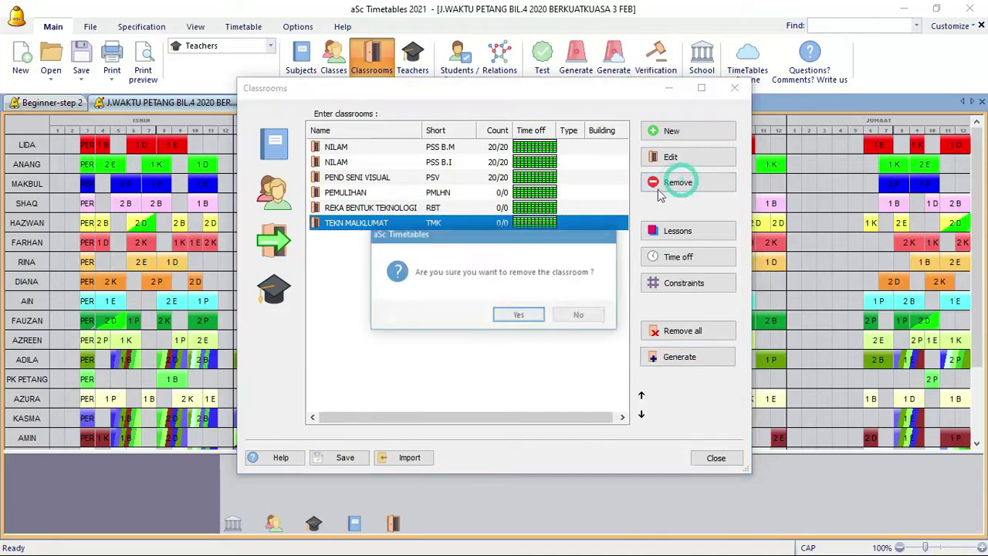
click(516, 316)
click(469, 210)
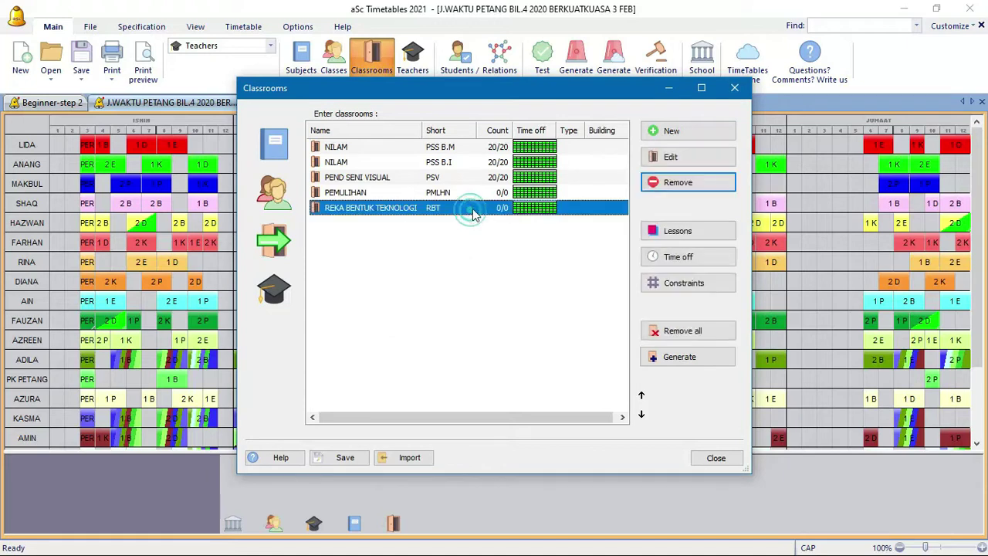
click(657, 189)
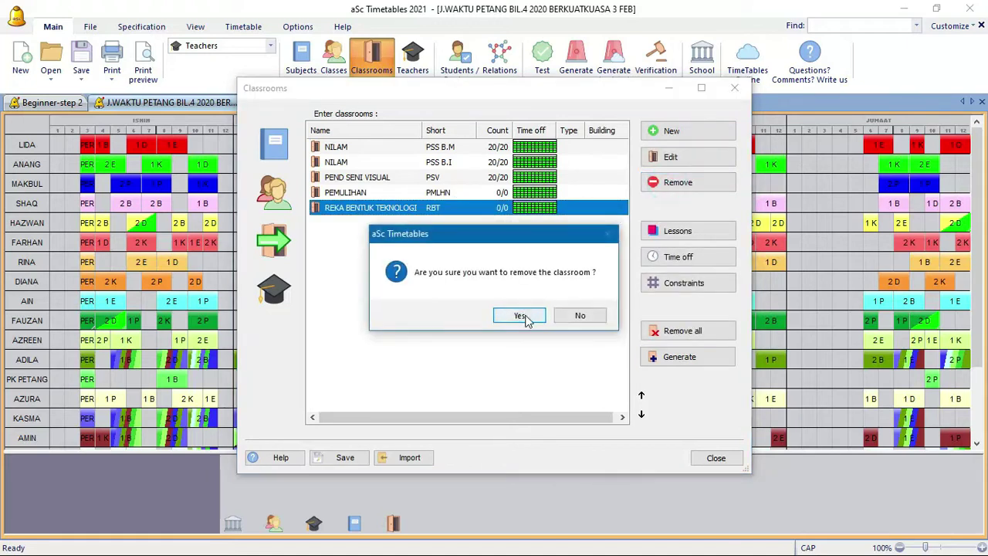
click(526, 316)
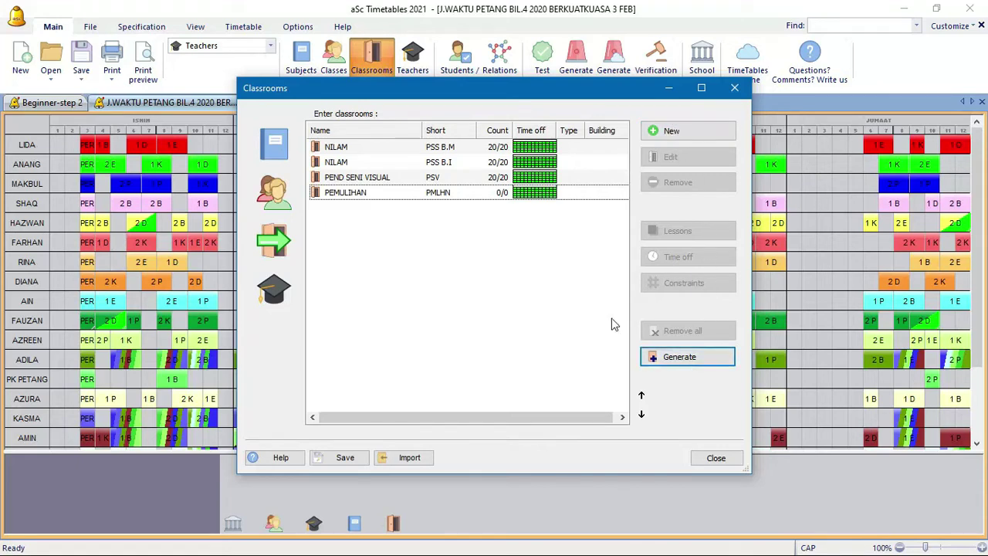
Review the name, home classroom, shared room and colour settings of the PEMULIHAN classroom
click(461, 196)
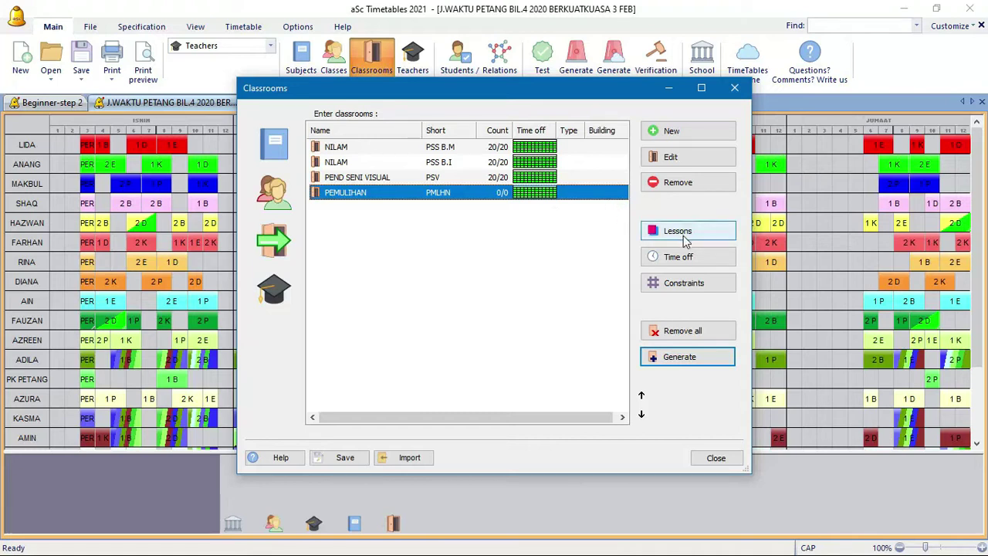
click(687, 158)
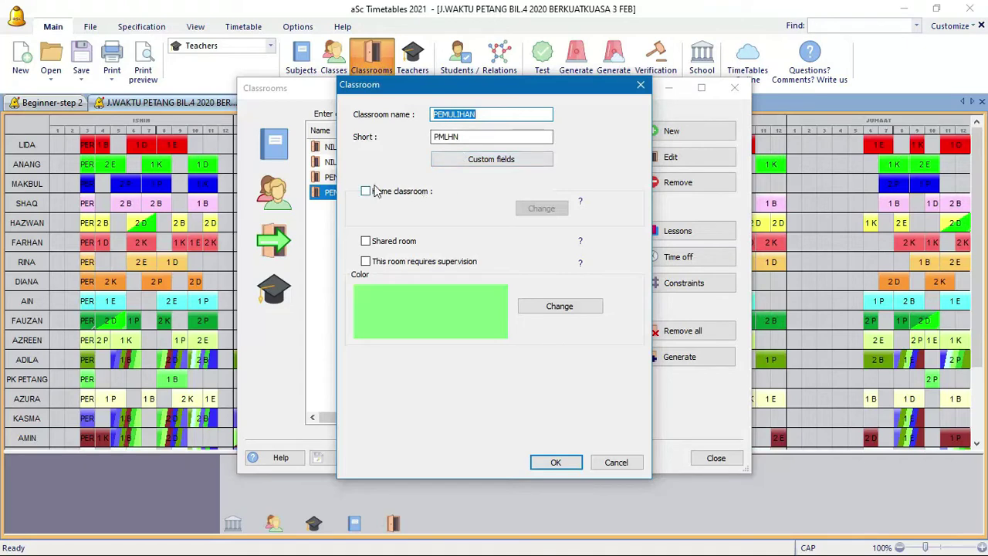
click(560, 463)
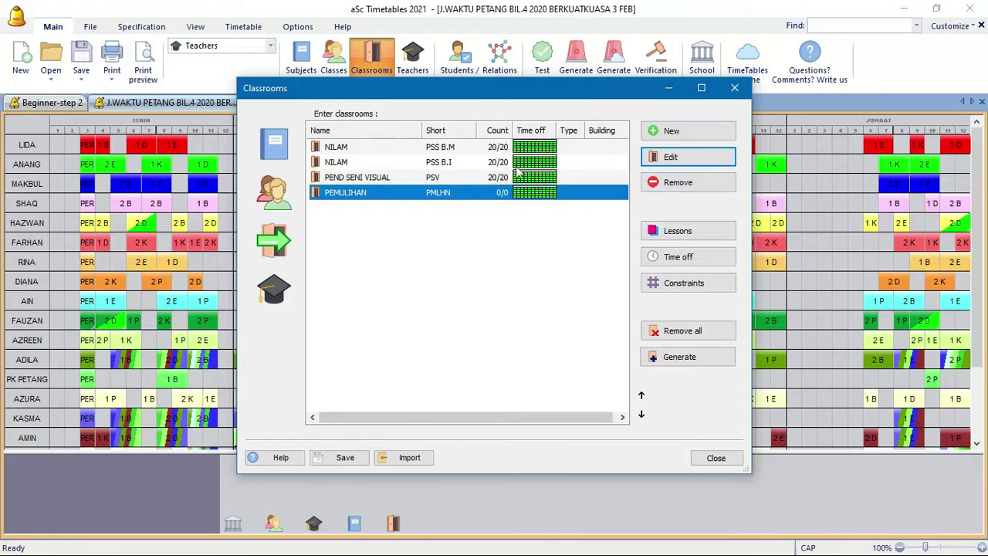
Start a new lesson for the PEMULIHAN classroom with the last-listed teacher, subject BAHASA MELAYU and class 1 DINAMIK
click(694, 232)
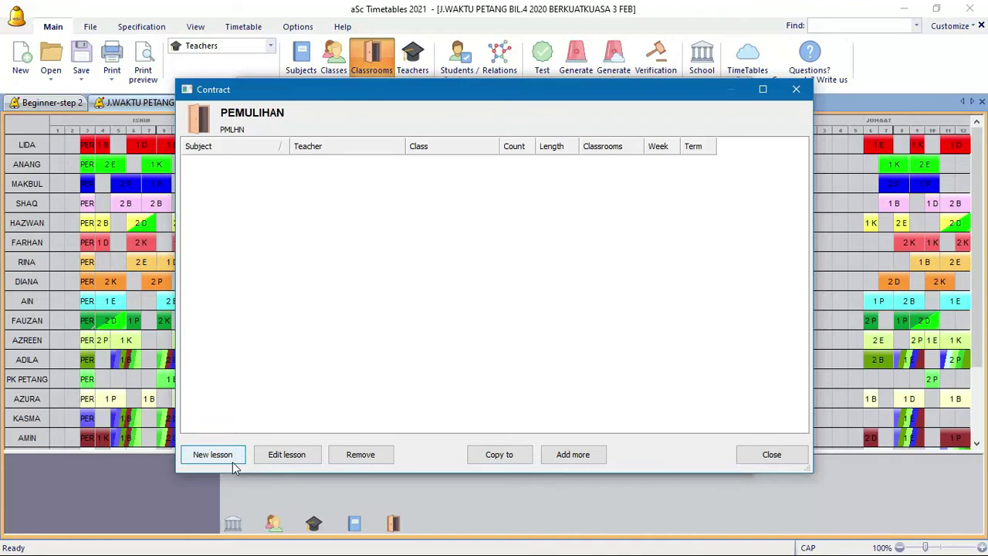
click(213, 455)
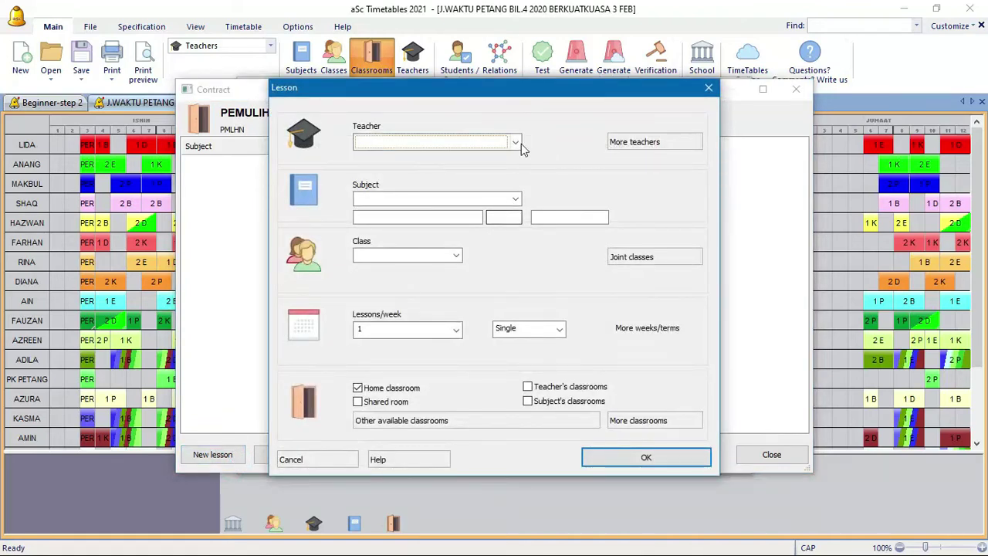
click(517, 142)
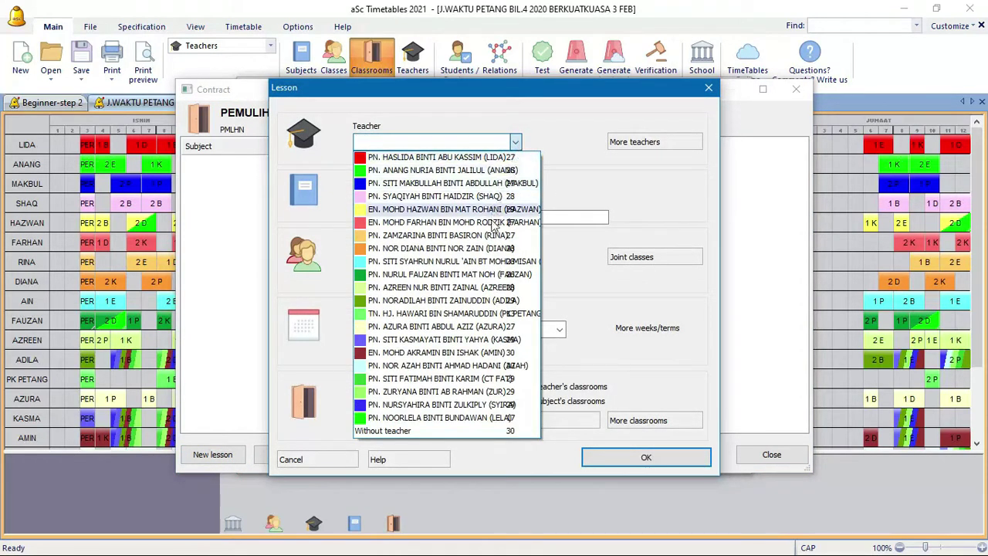
click(488, 417)
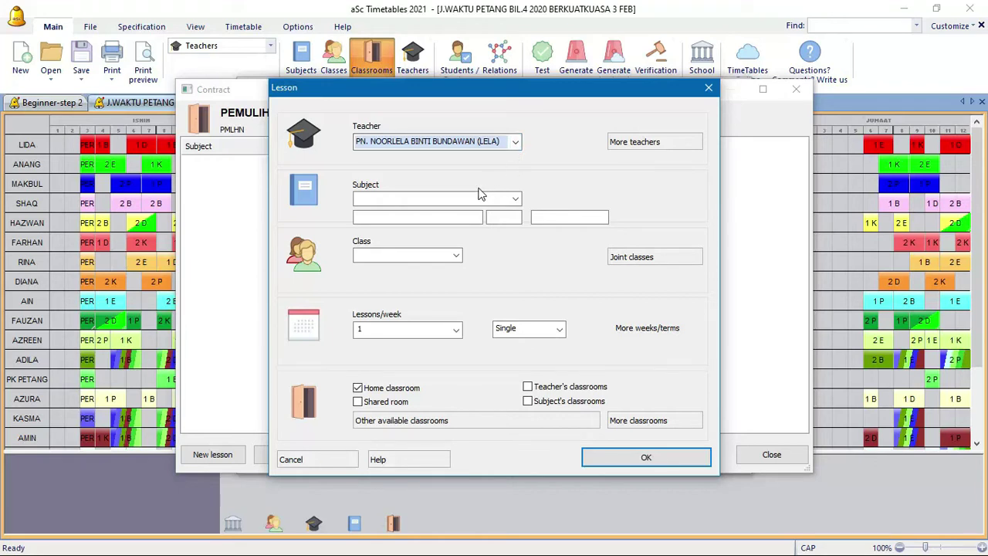
click(515, 197)
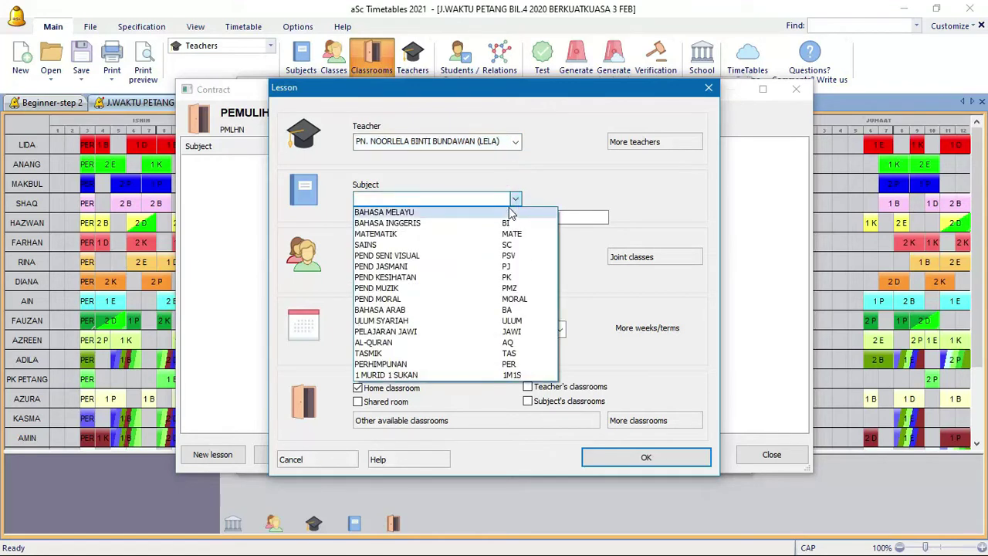
click(510, 213)
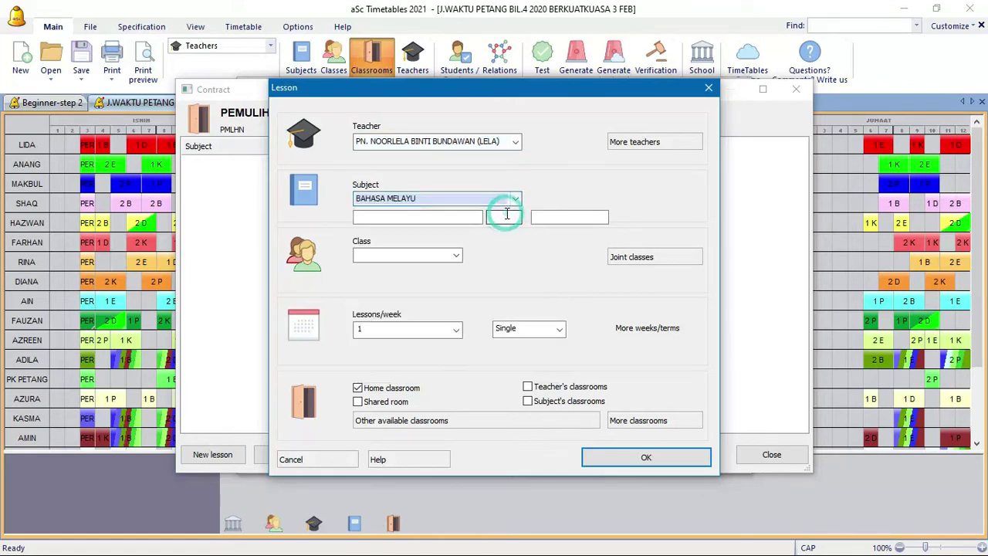
click(456, 255)
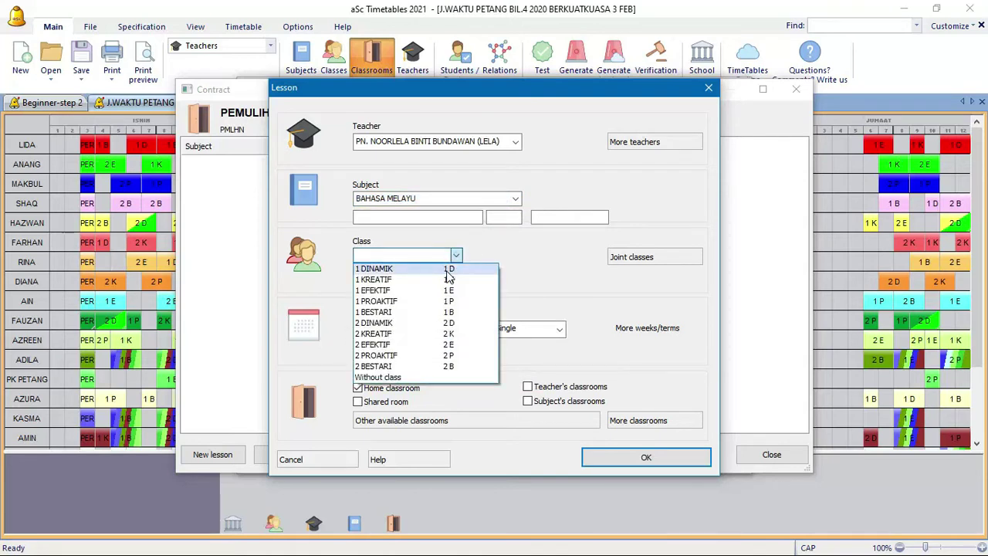
click(446, 270)
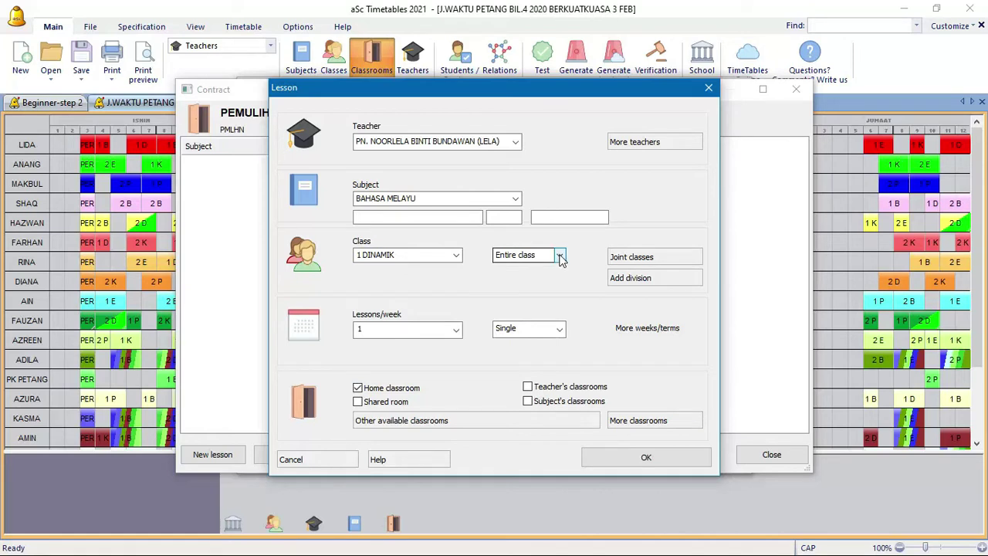
Add a division to class 1 DINAMIK with the groups PEMULIHAN and B.M, and check the lesson's group options
click(560, 257)
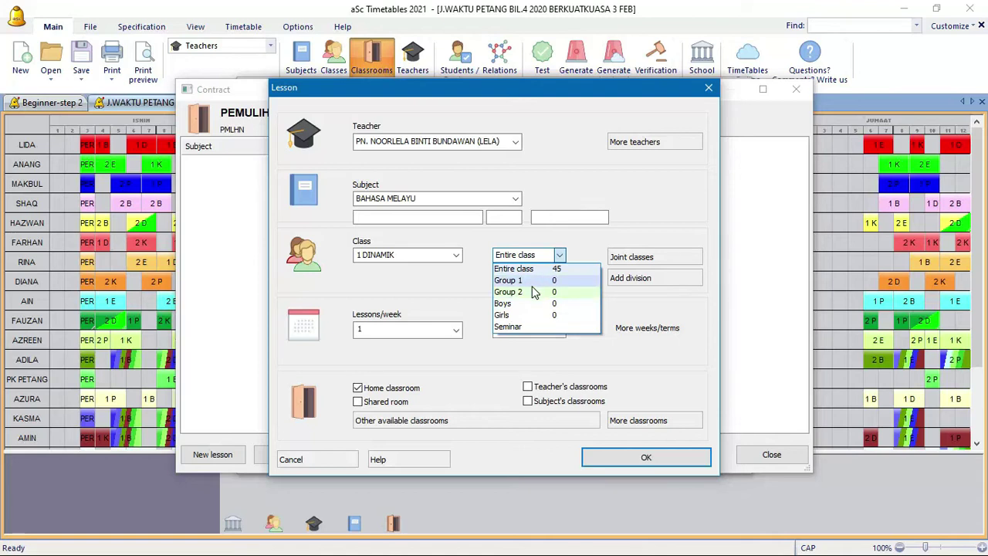
click(620, 301)
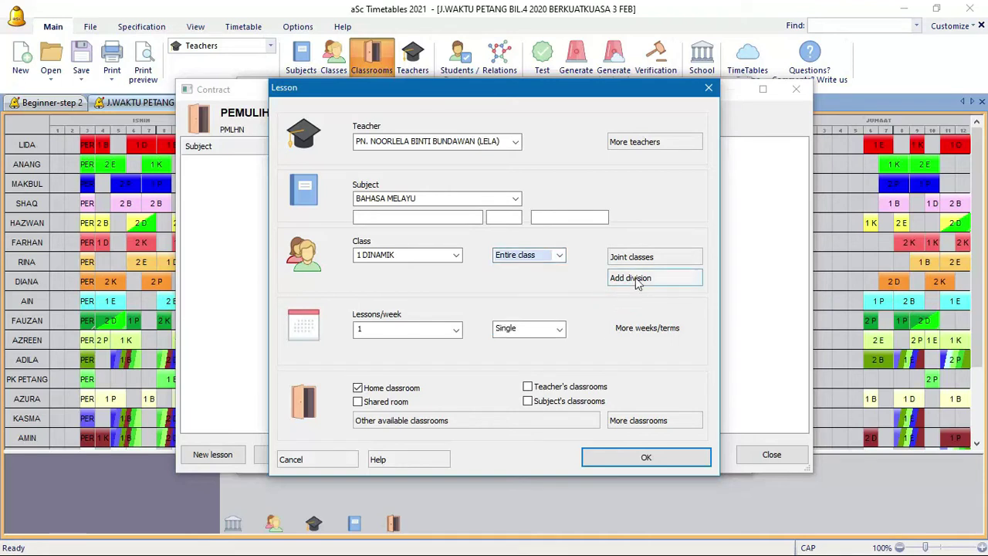
click(635, 277)
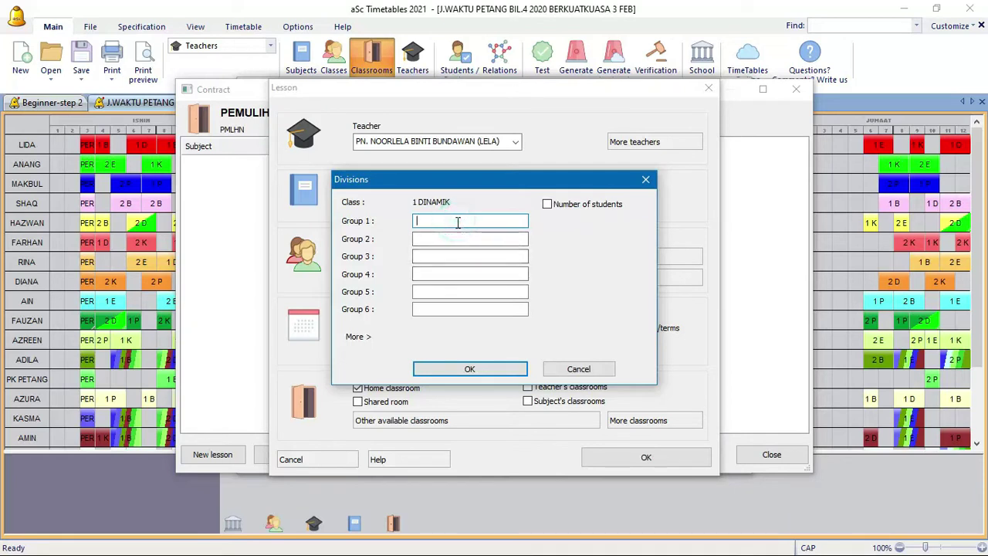
text(PEMULIHAN)
click(429, 240)
text(B.M)
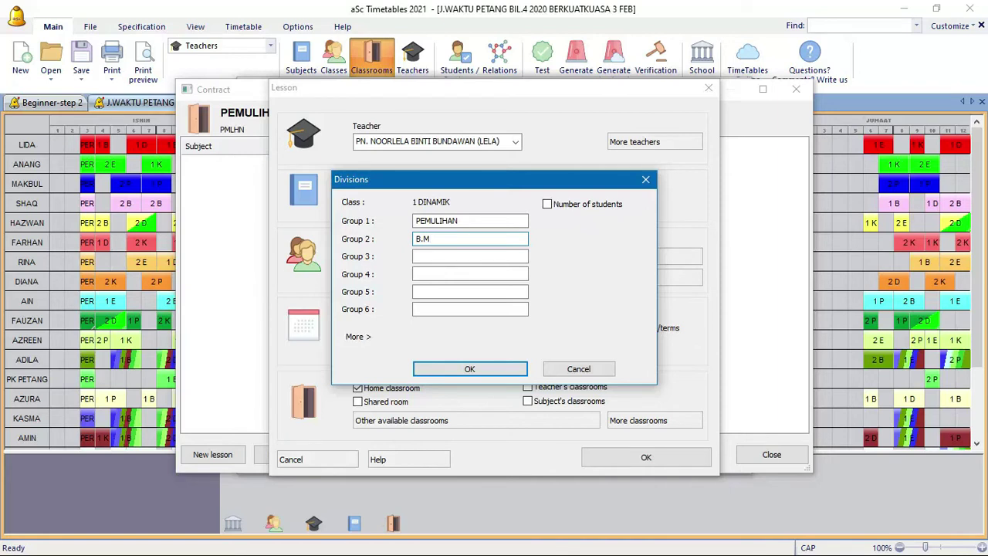
click(473, 368)
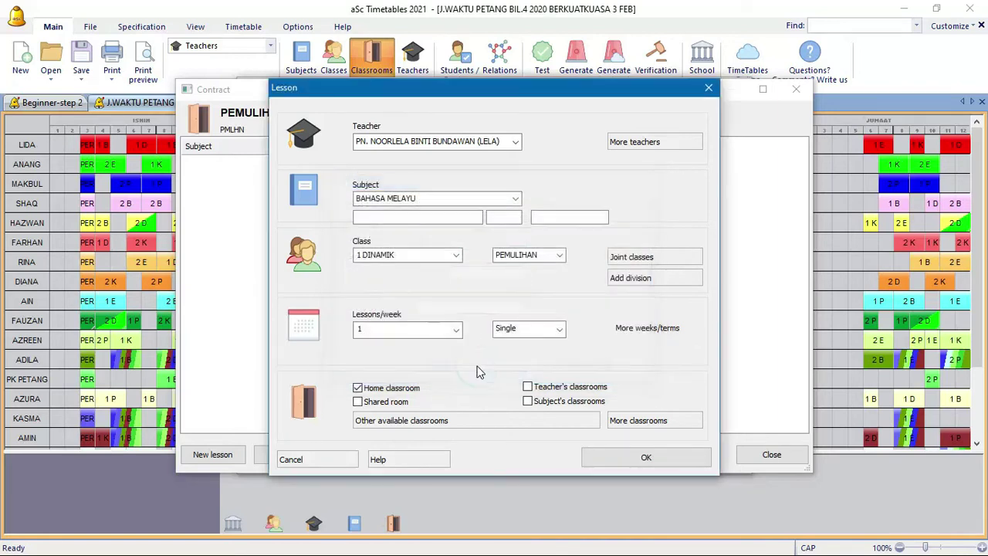
click(560, 255)
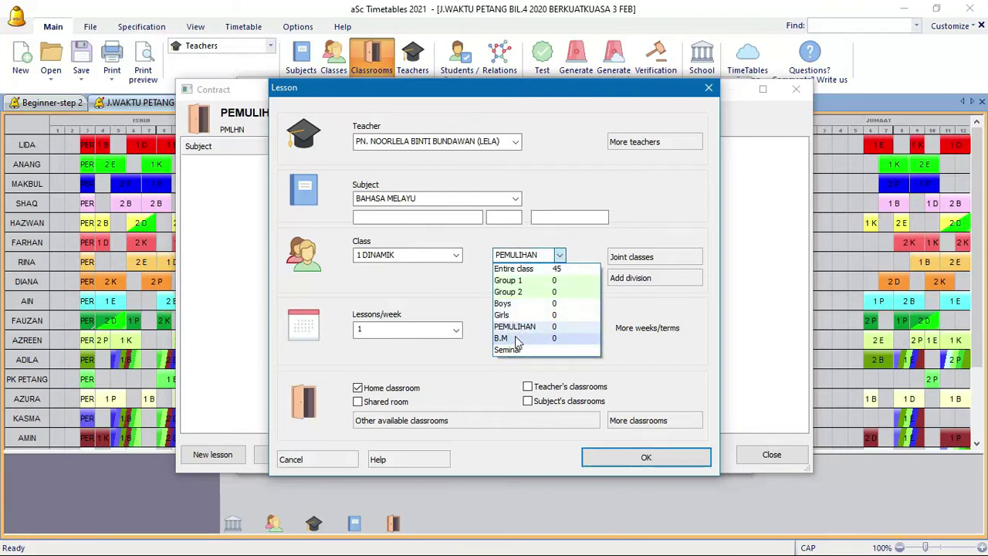
click(559, 255)
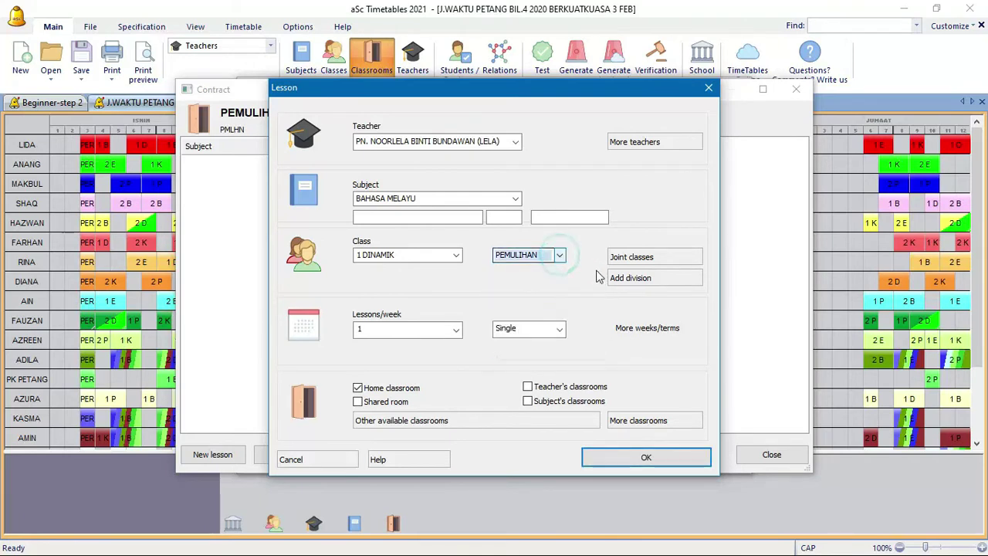
Add another division to class 1 DINAMIK with the groups PEMULIHAN MATE and MATE
click(620, 279)
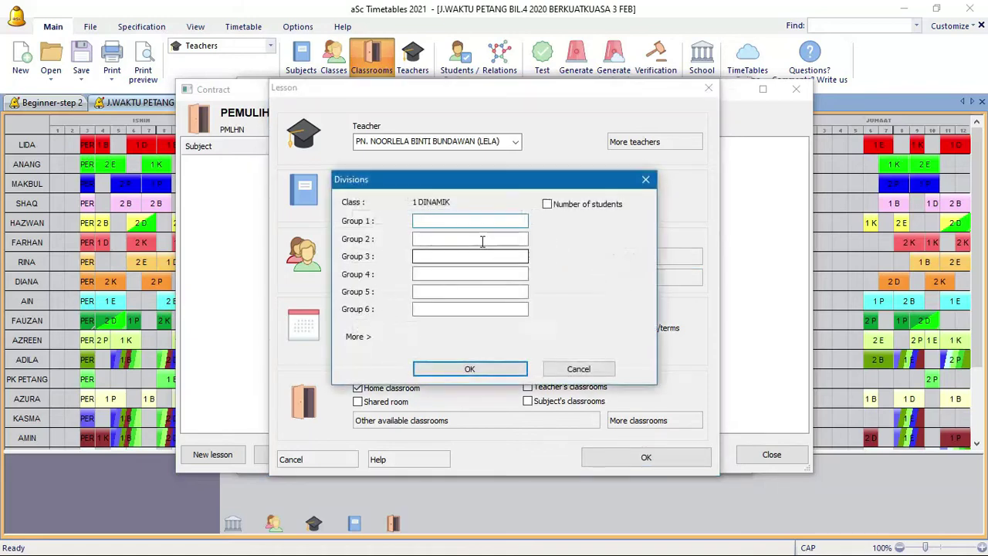
click(442, 221)
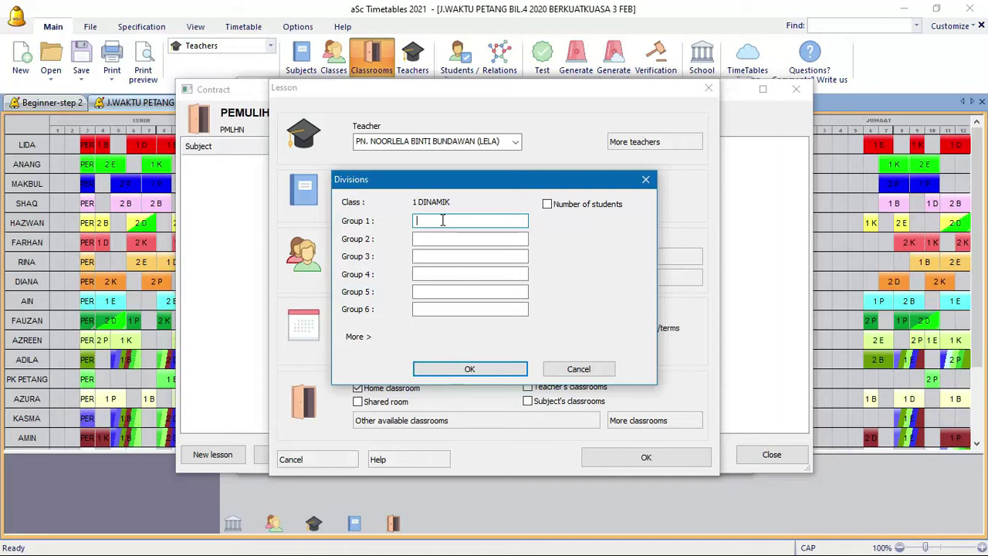
text(MULIHAN M)
text(ATE)
click(509, 370)
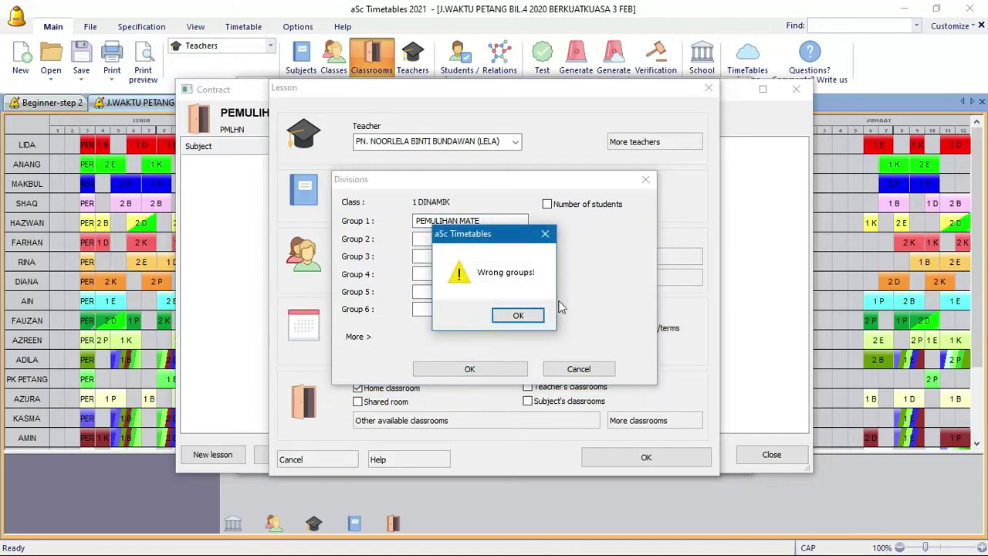
click(519, 315)
click(459, 241)
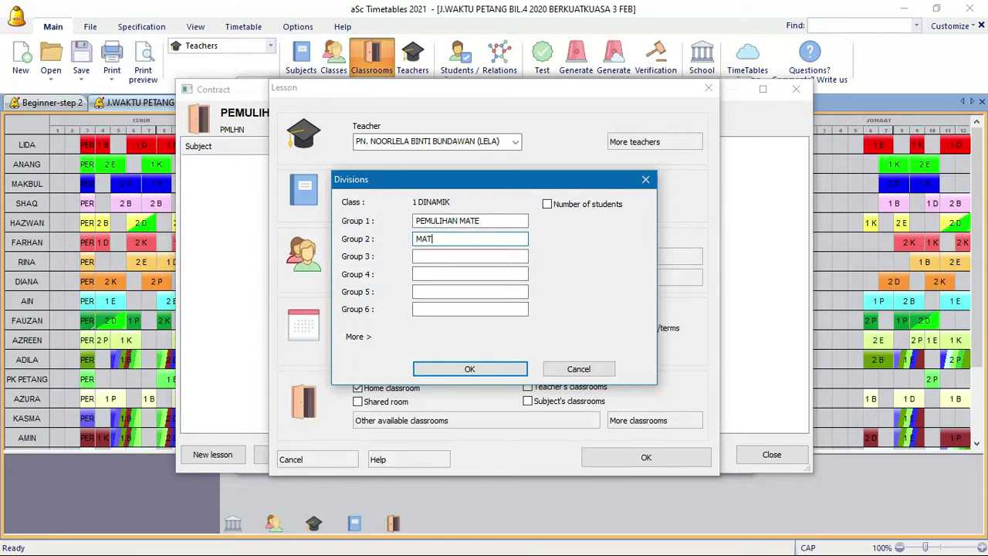
text(MATE)
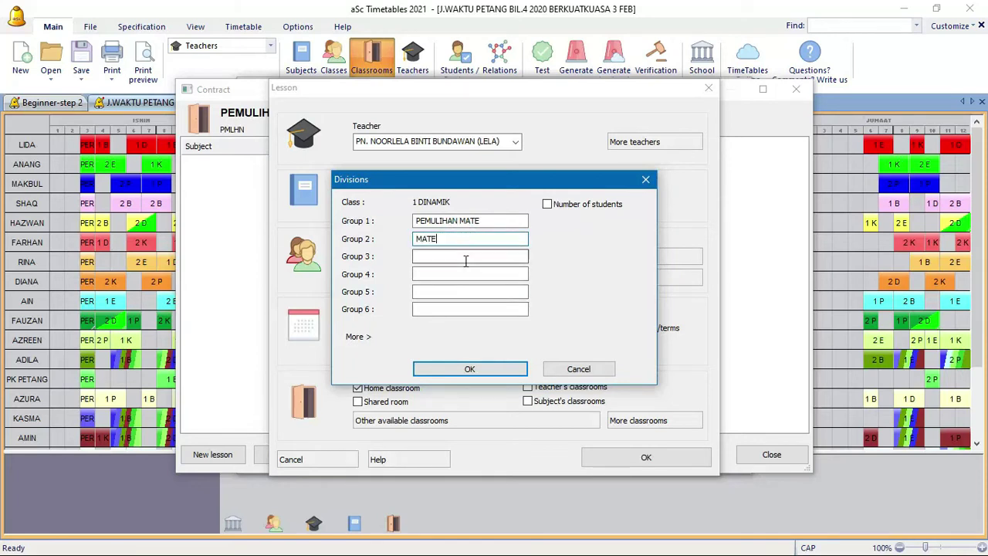
click(505, 370)
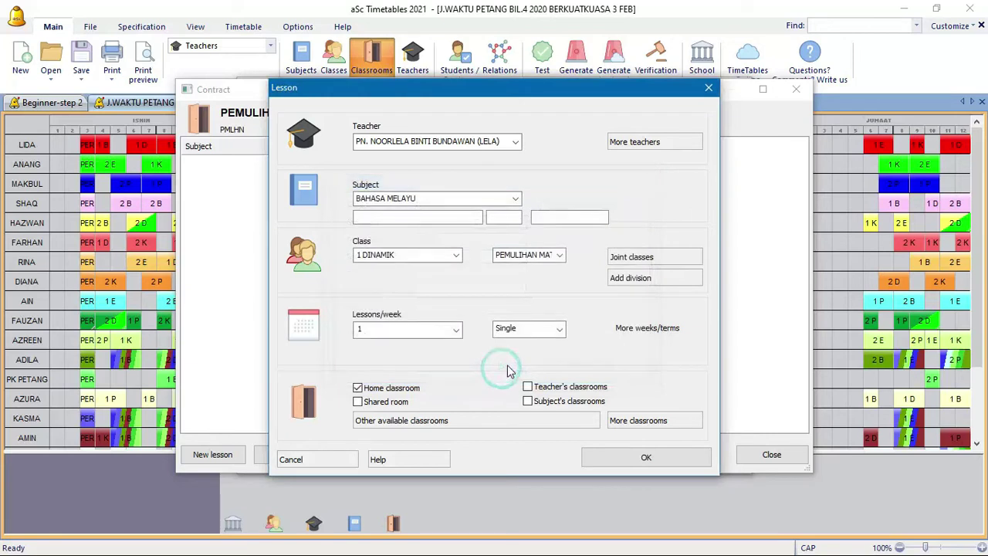
Assign the lesson to the PEMULIHAN group and set it to 3 double lessons per week
click(560, 256)
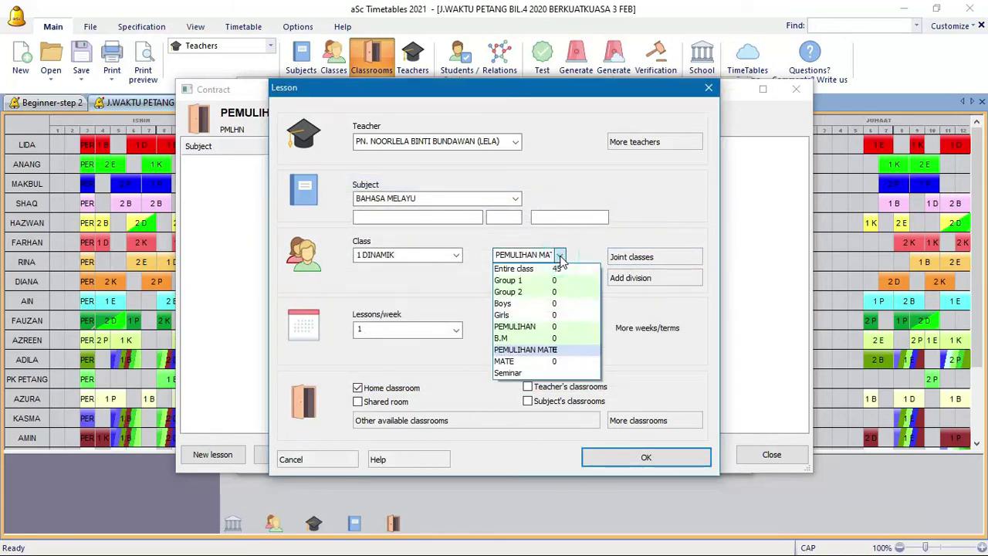
click(525, 327)
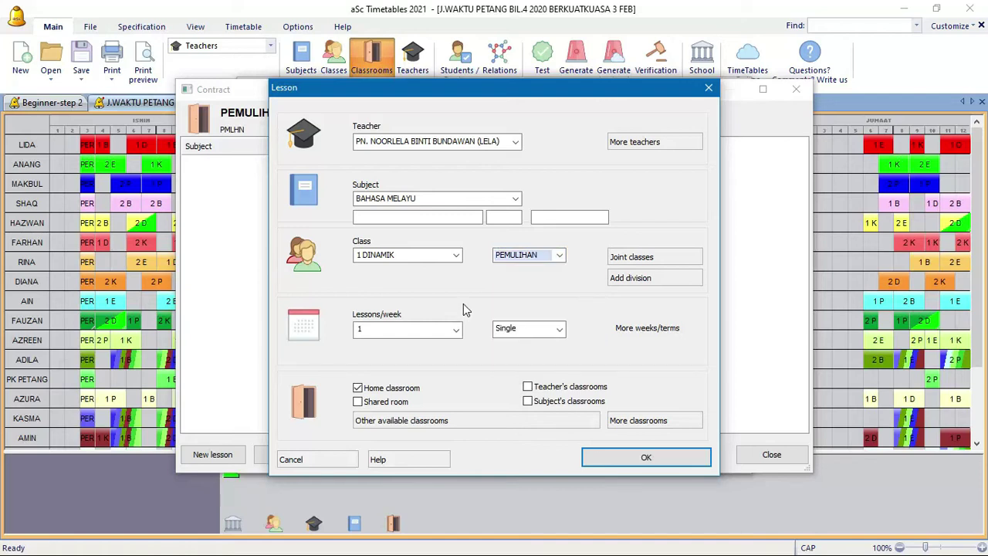
click(455, 329)
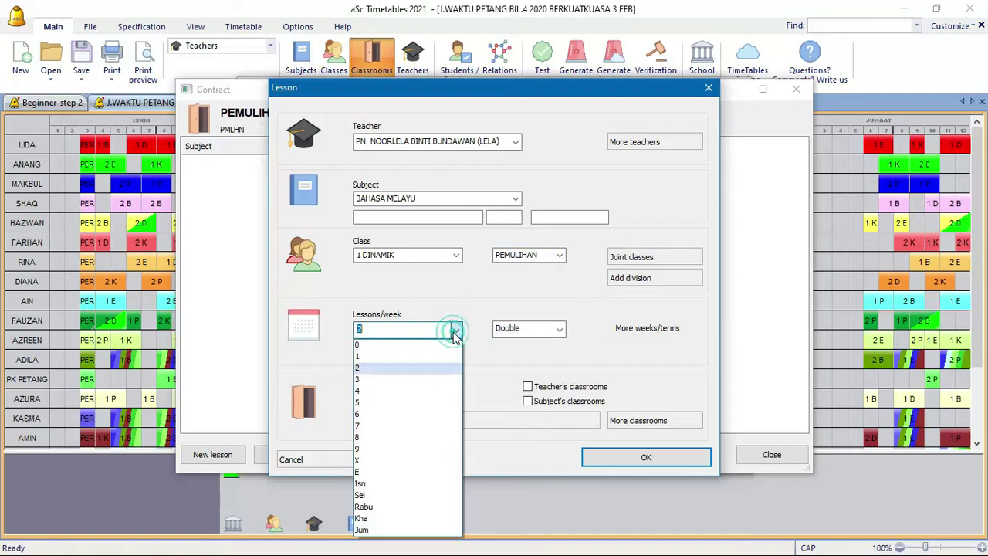
click(405, 387)
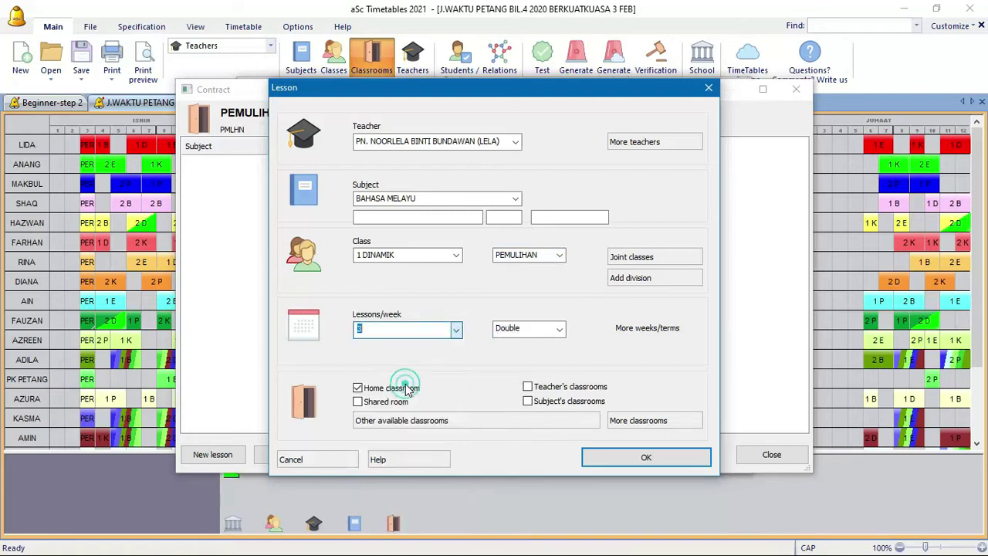
click(503, 307)
Replace the lesson's home classroom with the PEMULIHAN classroom, save the lesson and put the classroom windows away
click(358, 389)
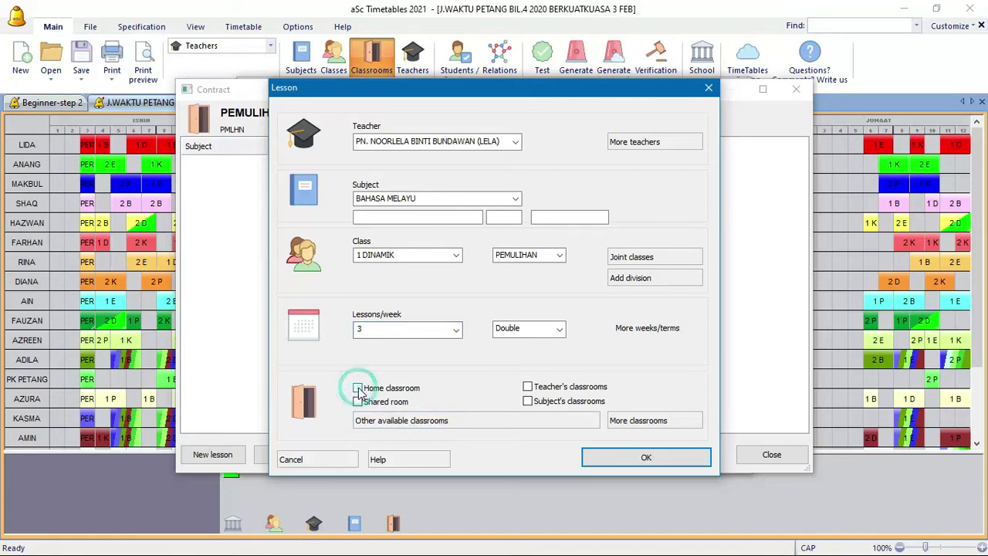
click(426, 421)
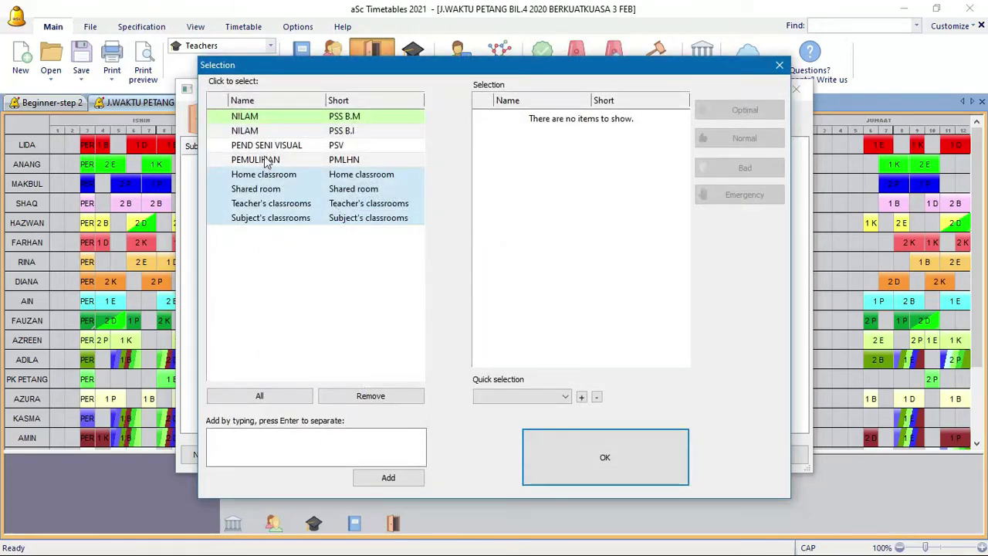
click(264, 160)
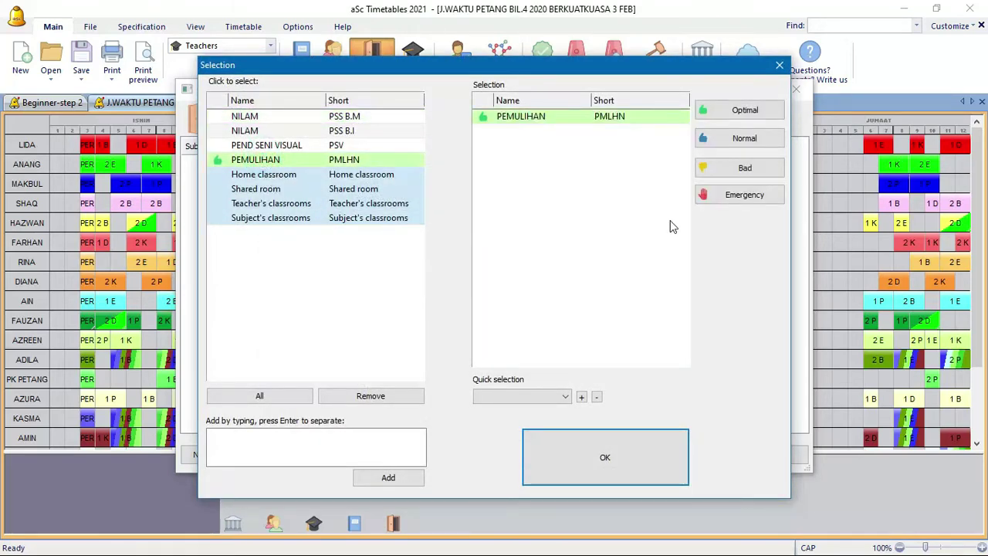
click(586, 470)
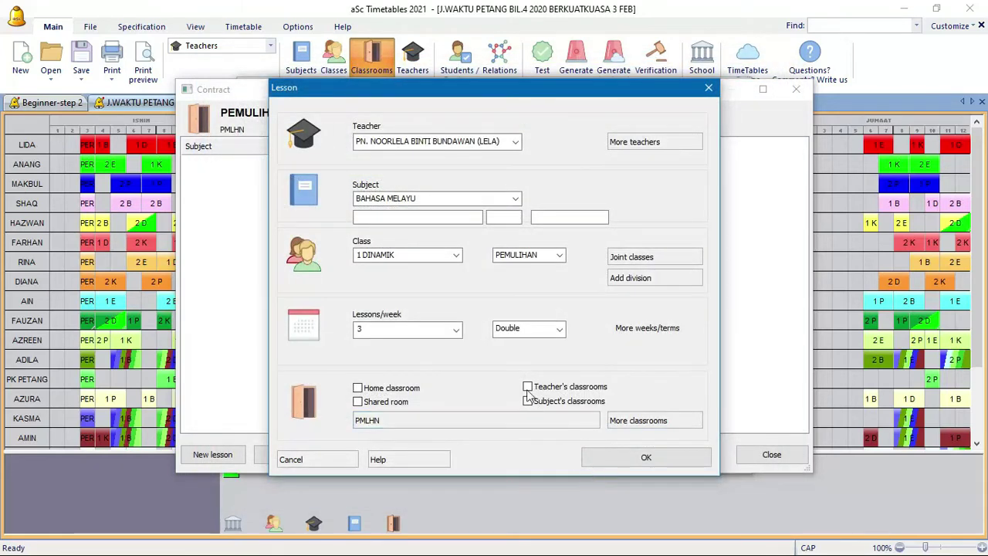
click(633, 460)
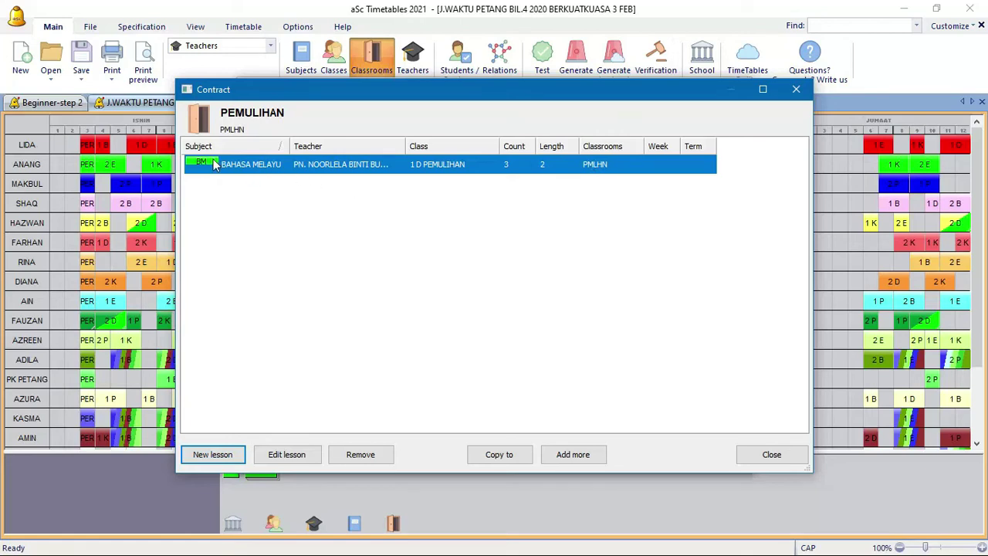
click(796, 88)
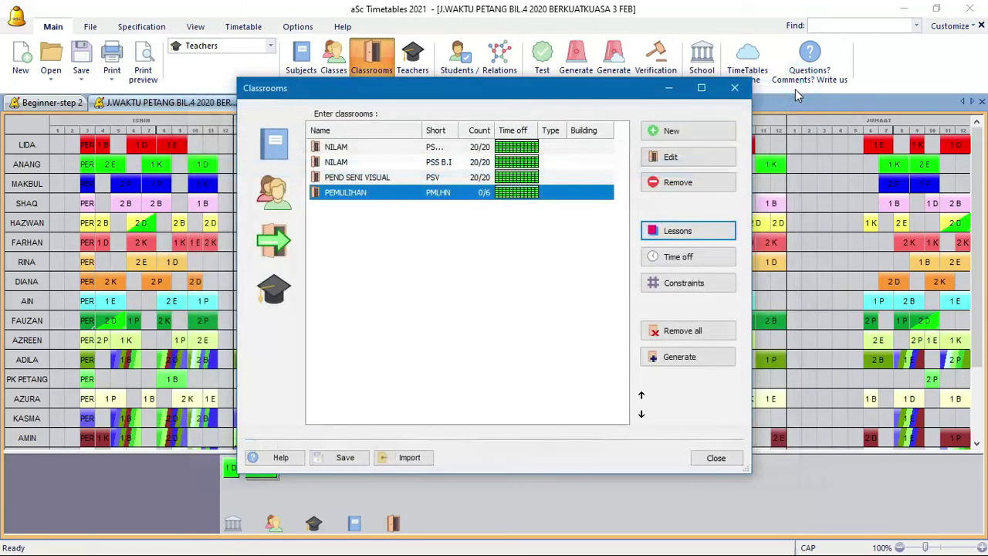
click(668, 88)
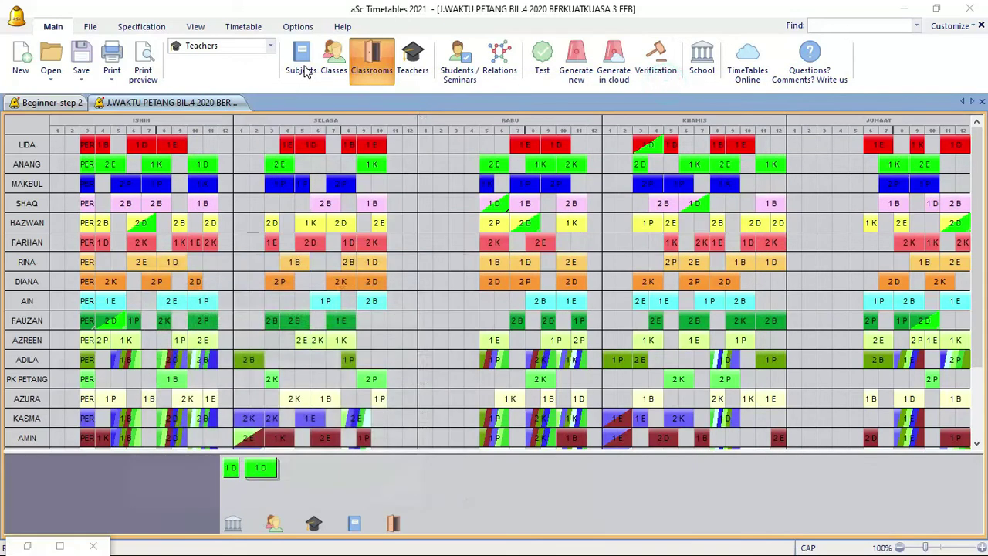
In the BAHASA MELAYU subject's lessons, assign group B.M to the 1 D lesson that has three doubles and no classroom
click(305, 145)
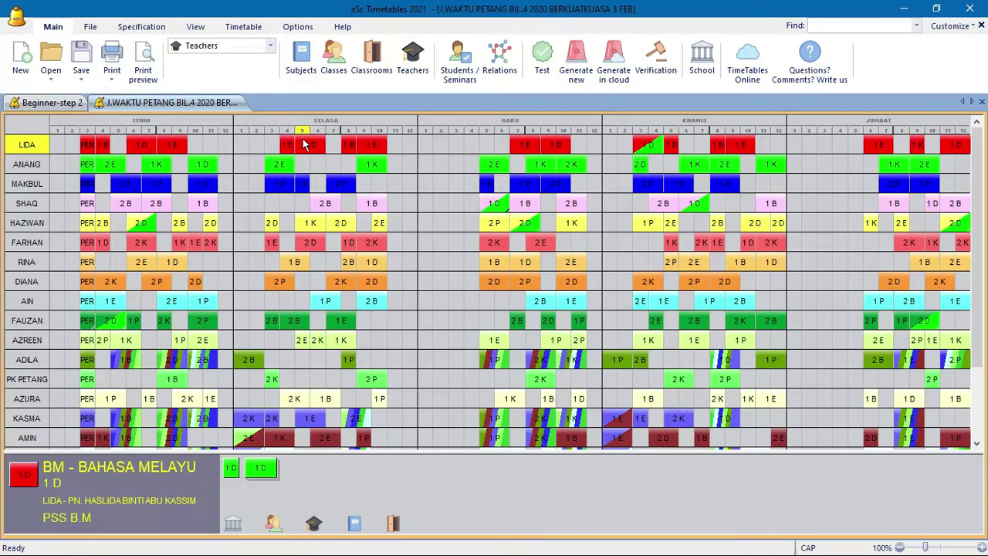
click(302, 66)
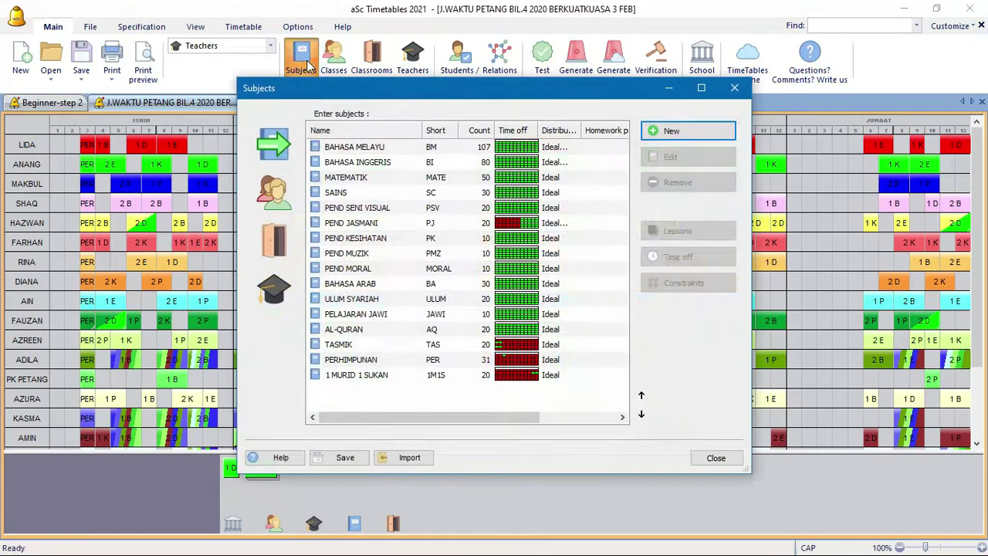
click(351, 146)
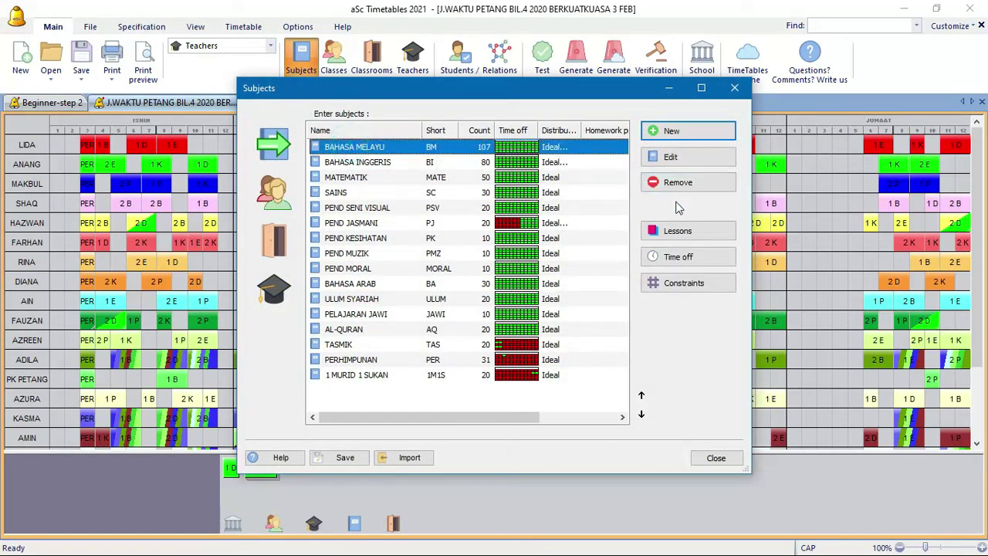
click(683, 232)
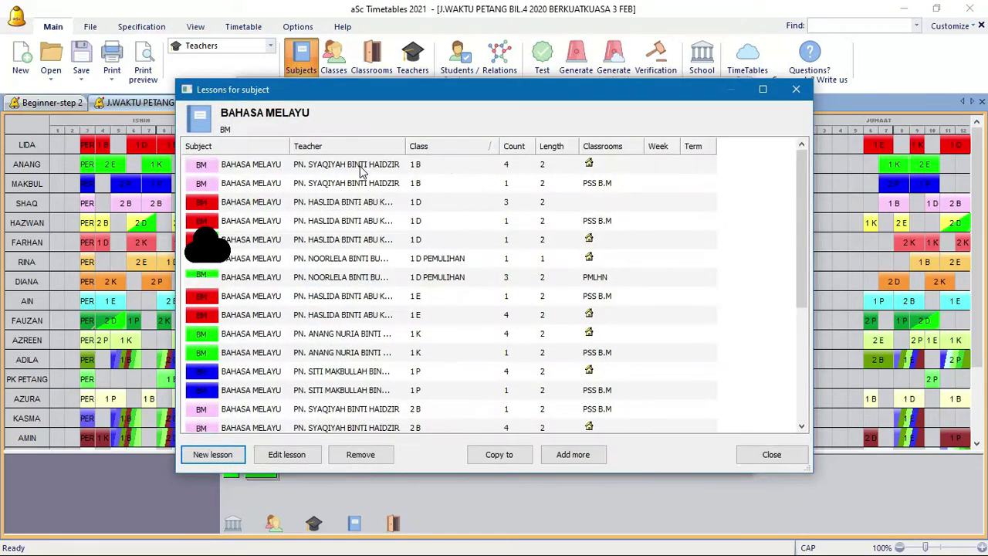
click(390, 202)
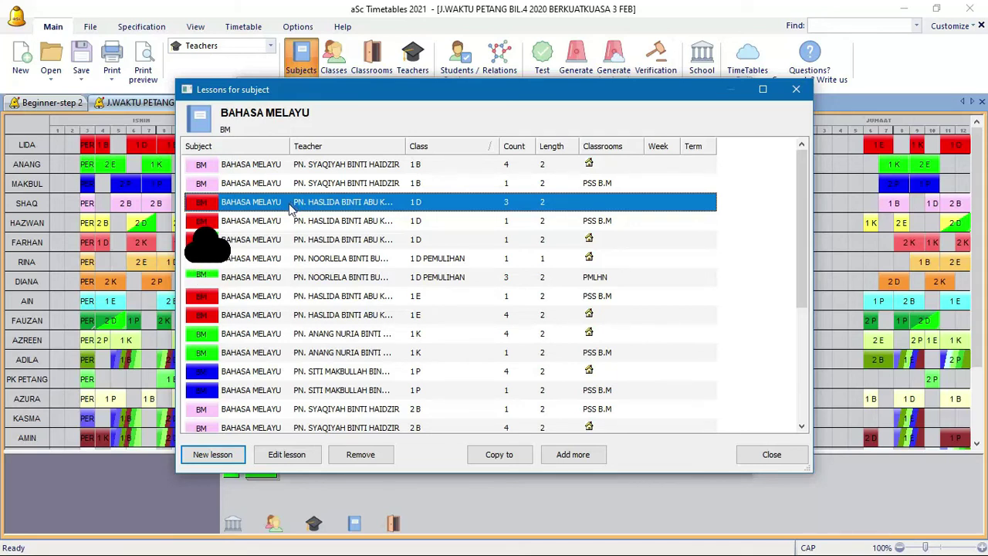
click(293, 457)
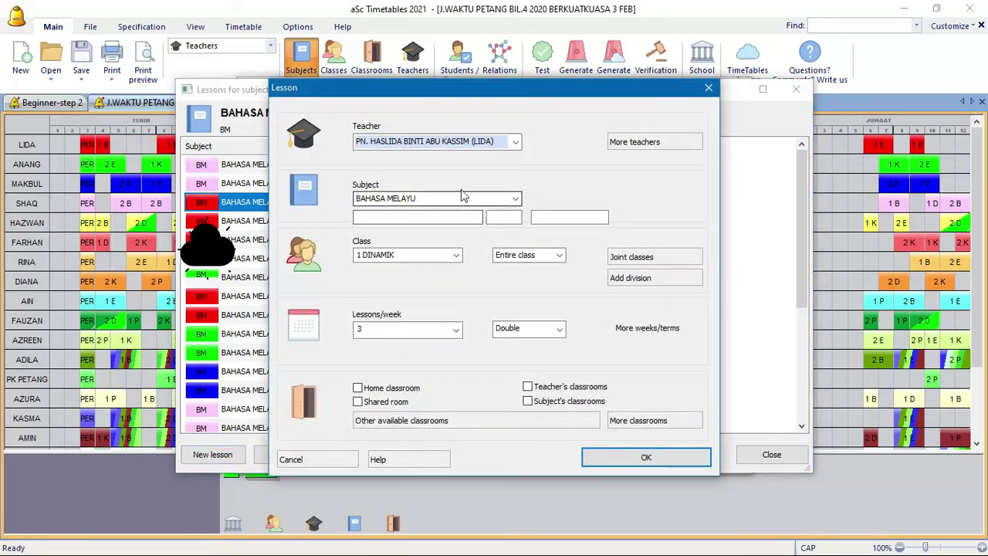
click(563, 261)
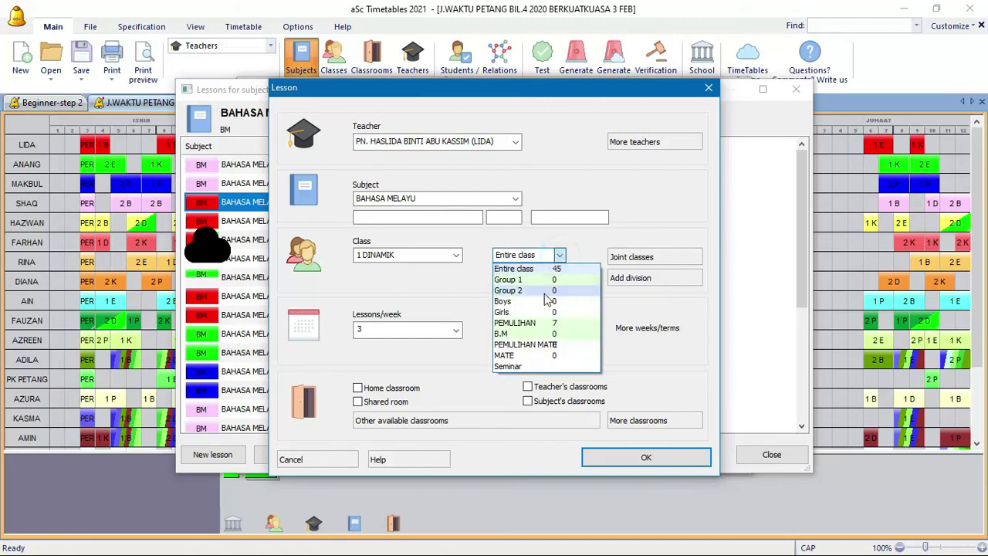
click(525, 333)
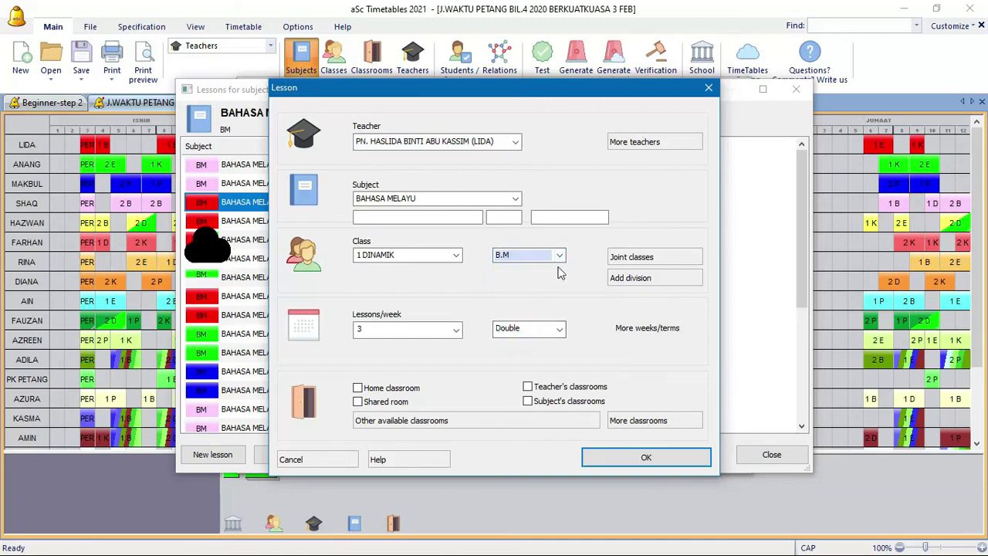
click(610, 459)
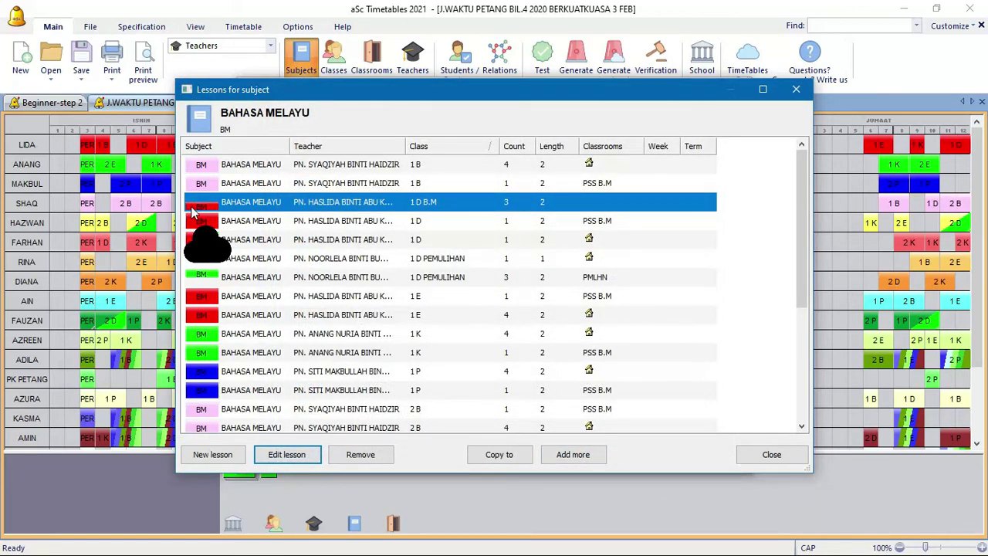
Compare the class 1 D entries in the BAHASA MELAYU lesson list, then return to the timetable
click(474, 204)
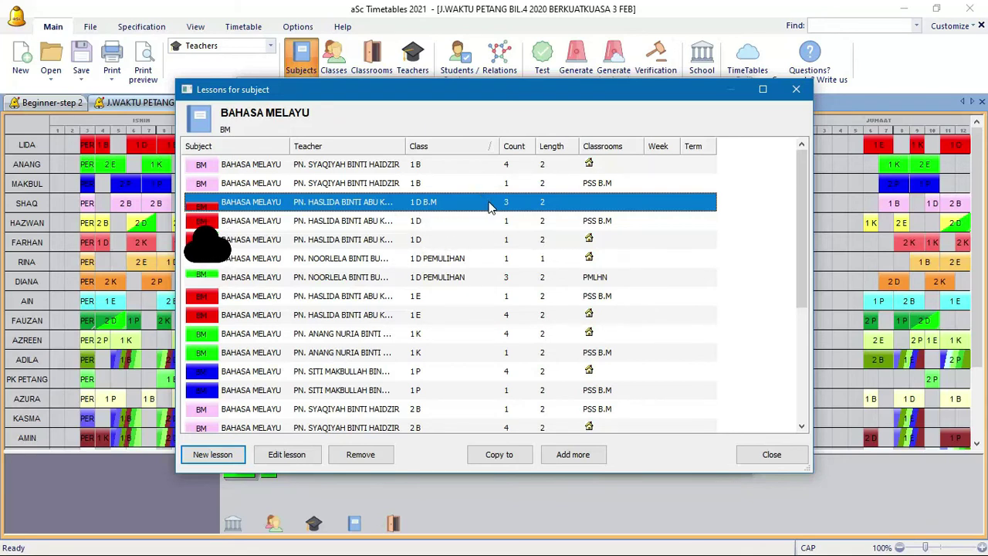
click(466, 223)
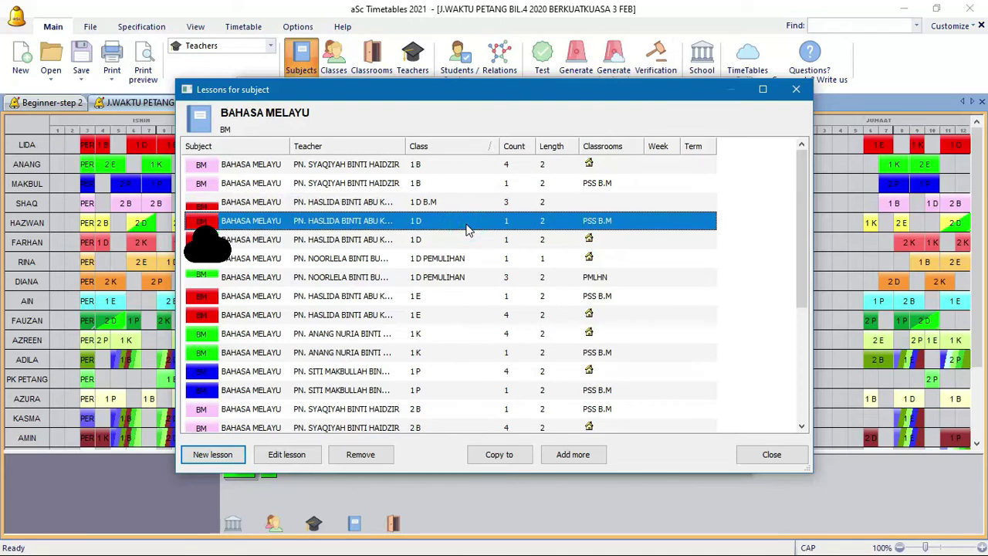
click(455, 240)
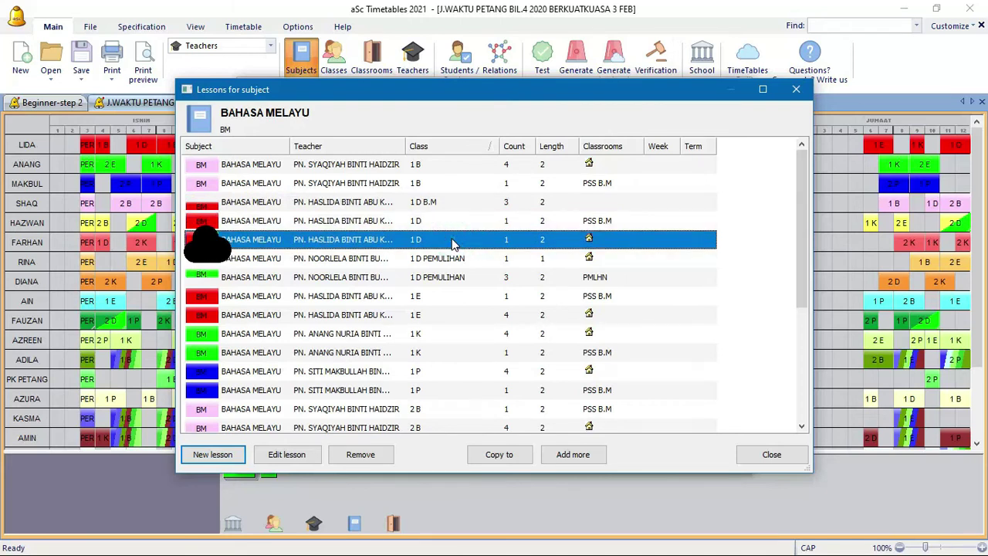
click(434, 202)
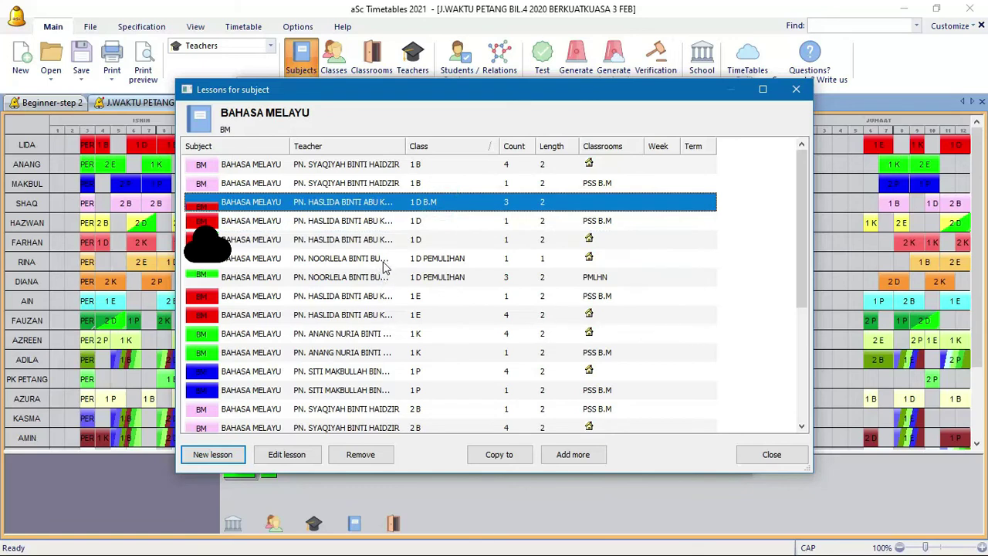
key(Escape)
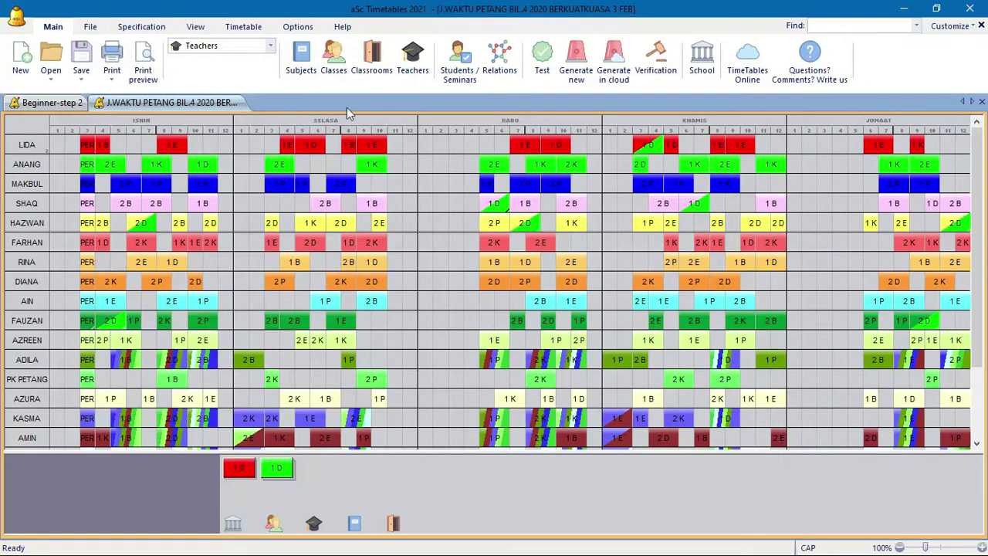
Review the lessons assigned to the PEMULIHAN classroom, then return to the classroom list
click(383, 73)
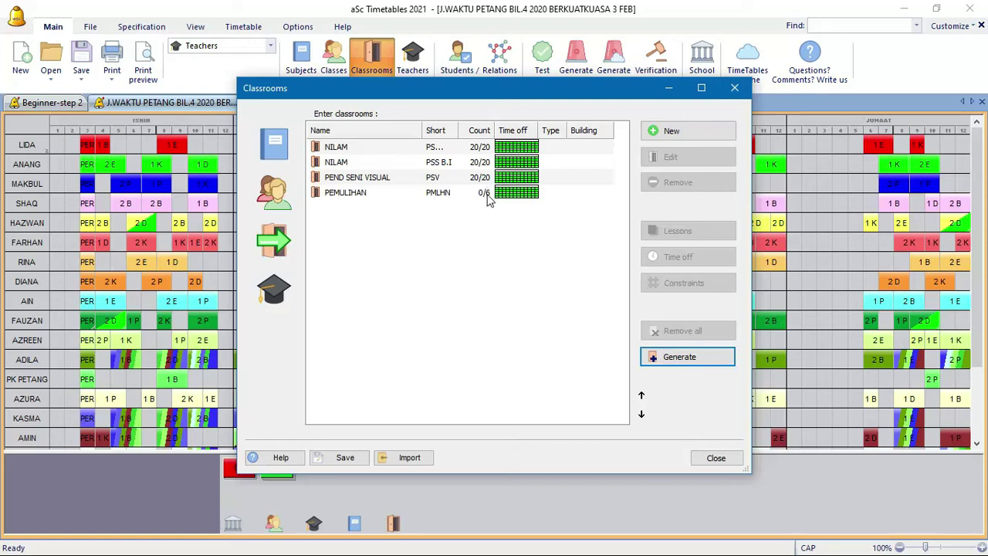
click(459, 195)
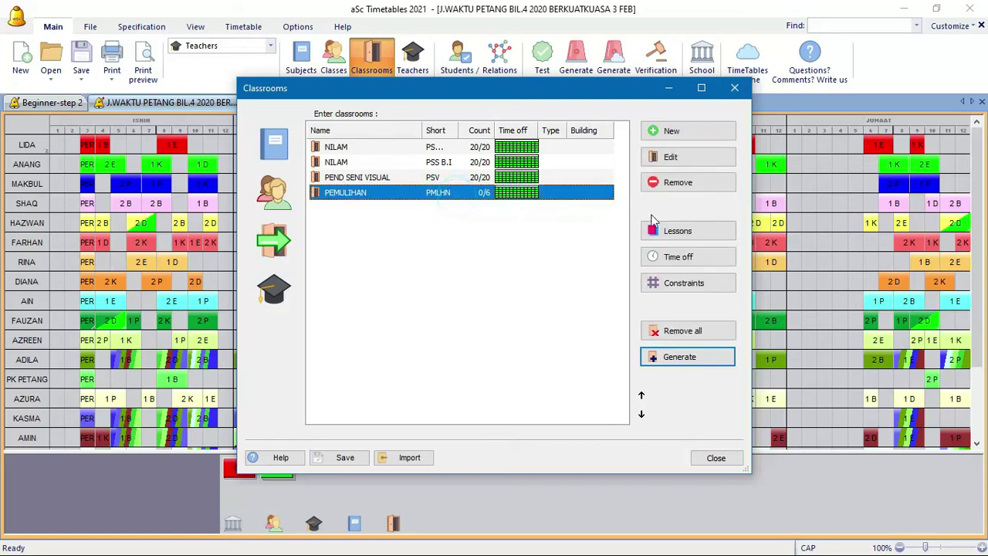
click(670, 233)
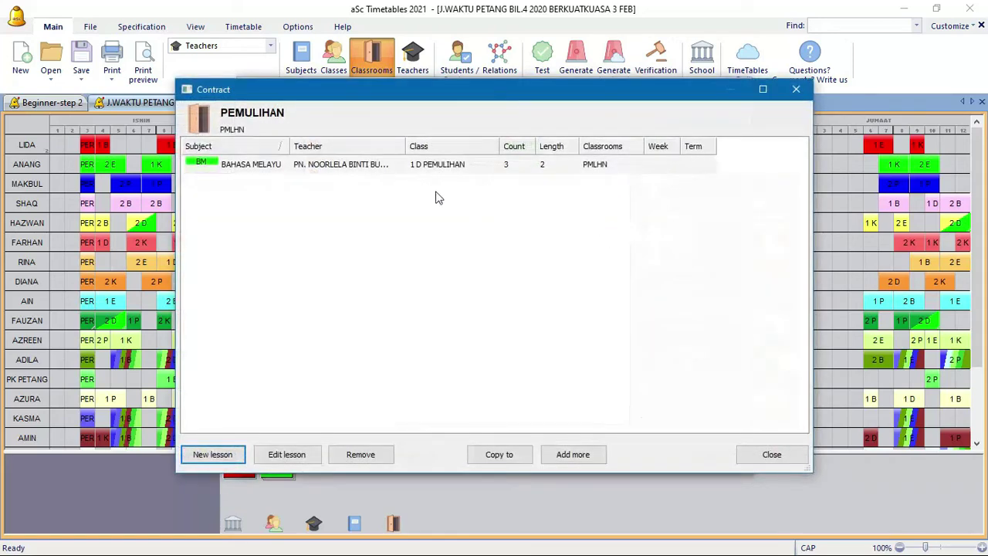
click(389, 167)
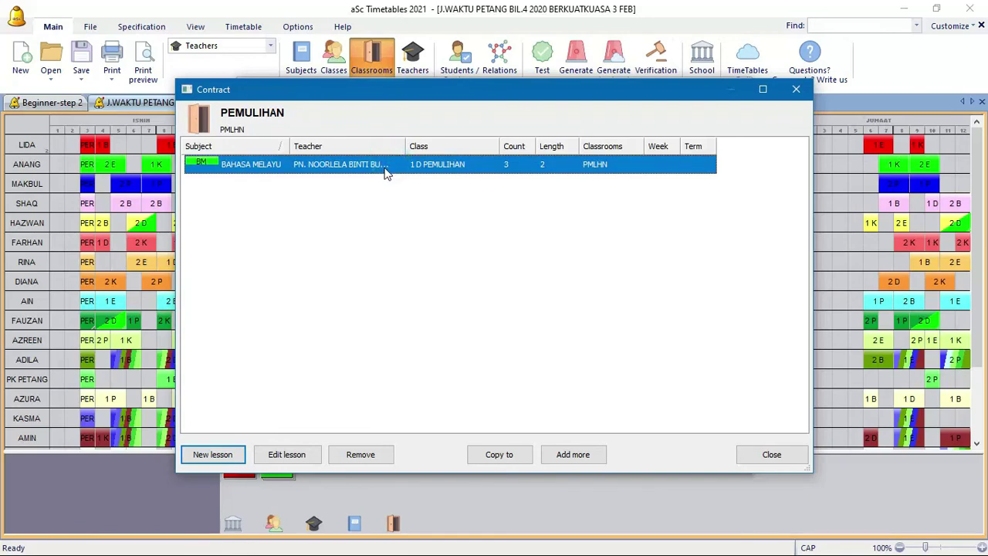
key(Escape)
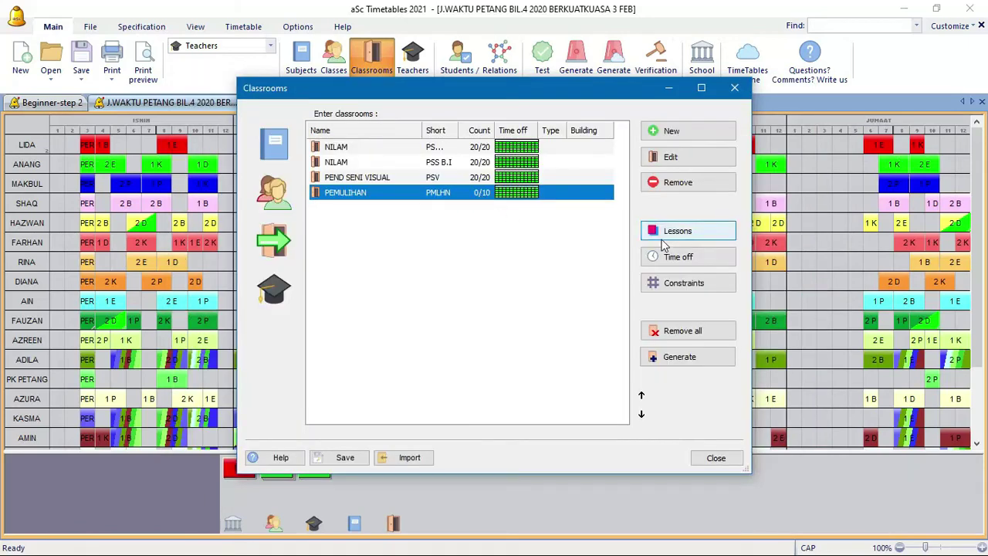
Check the PEMULIHAN classroom's time-off grid and its constraints on student numbers and simultaneous lessons
click(694, 257)
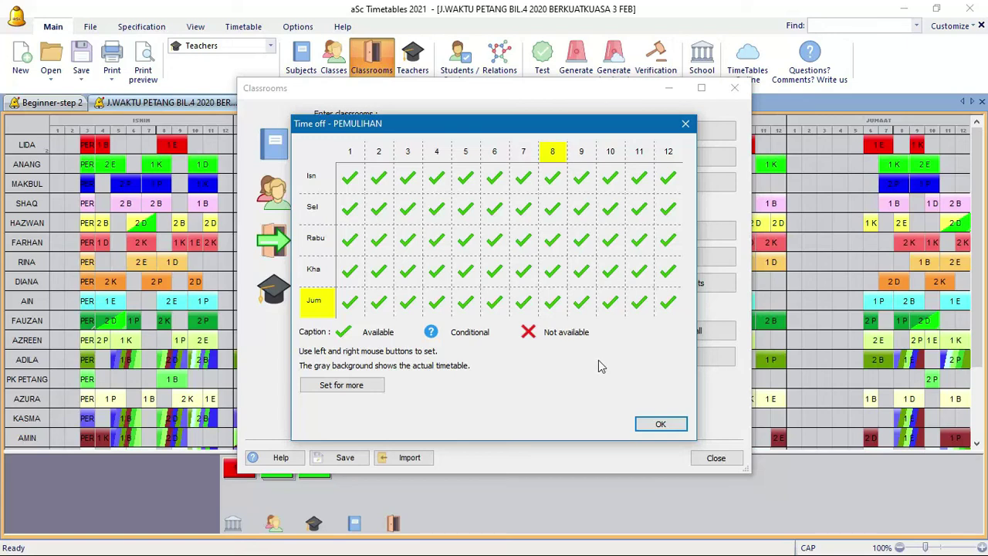
click(645, 425)
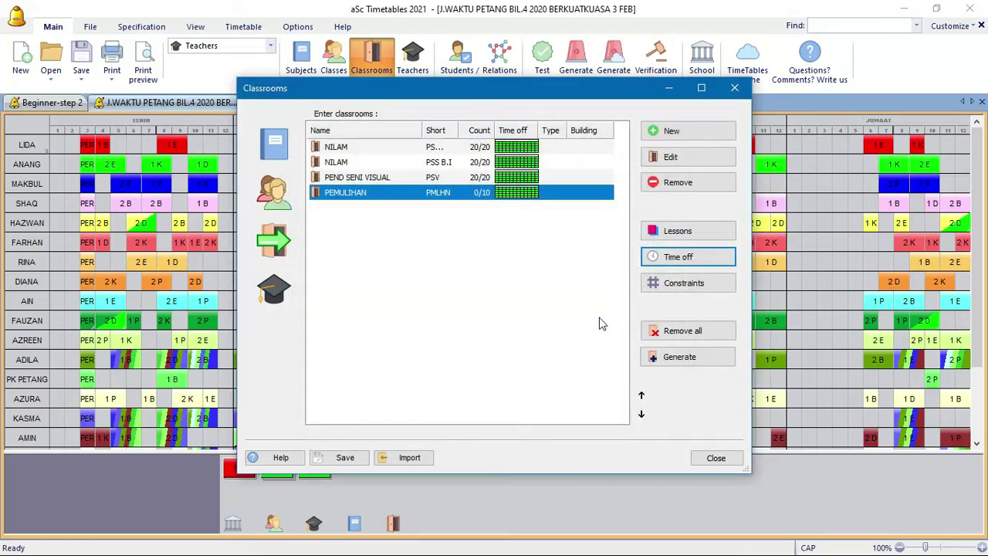
click(652, 262)
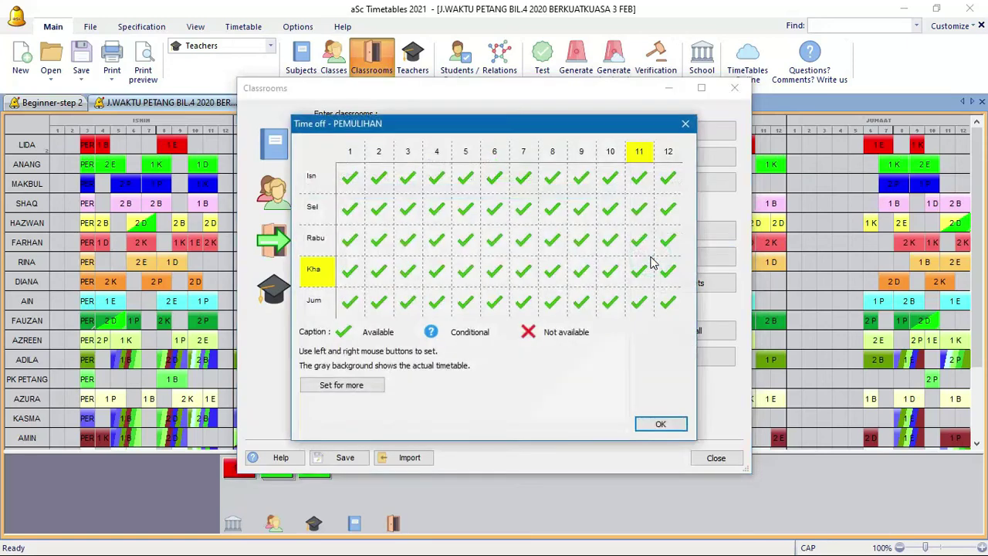
click(656, 425)
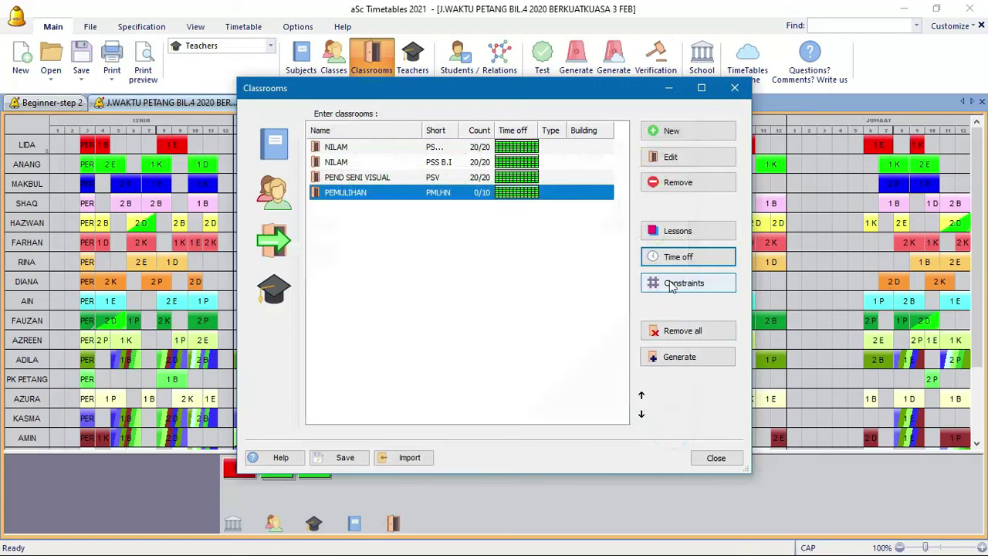
click(668, 284)
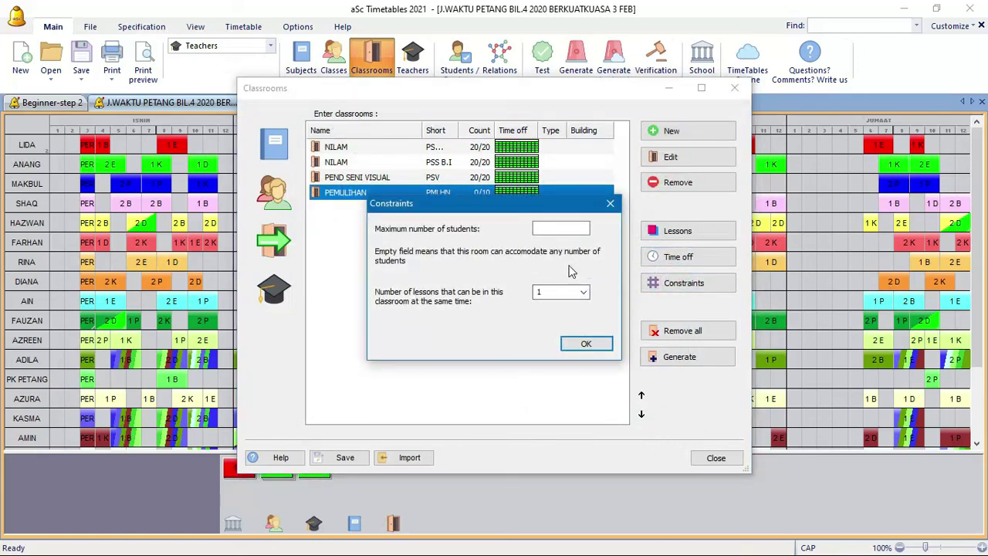
click(560, 292)
click(609, 205)
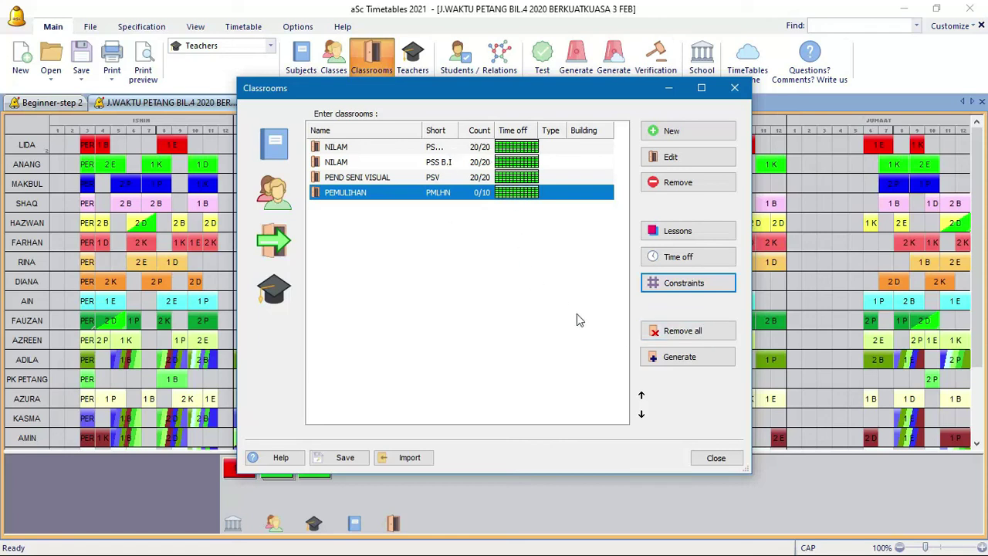
Generate new home classrooms and accept the removal of the other home classrooms
click(682, 363)
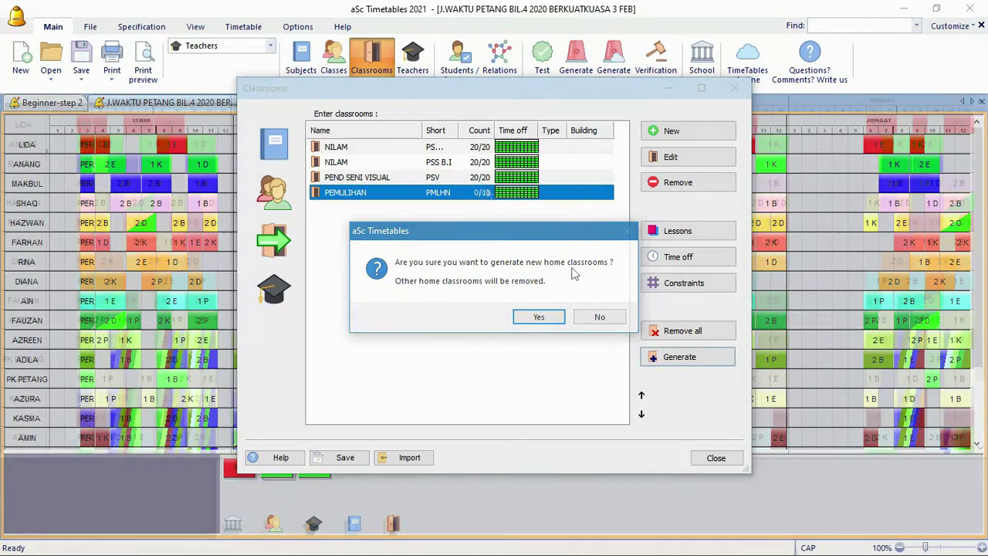
click(531, 316)
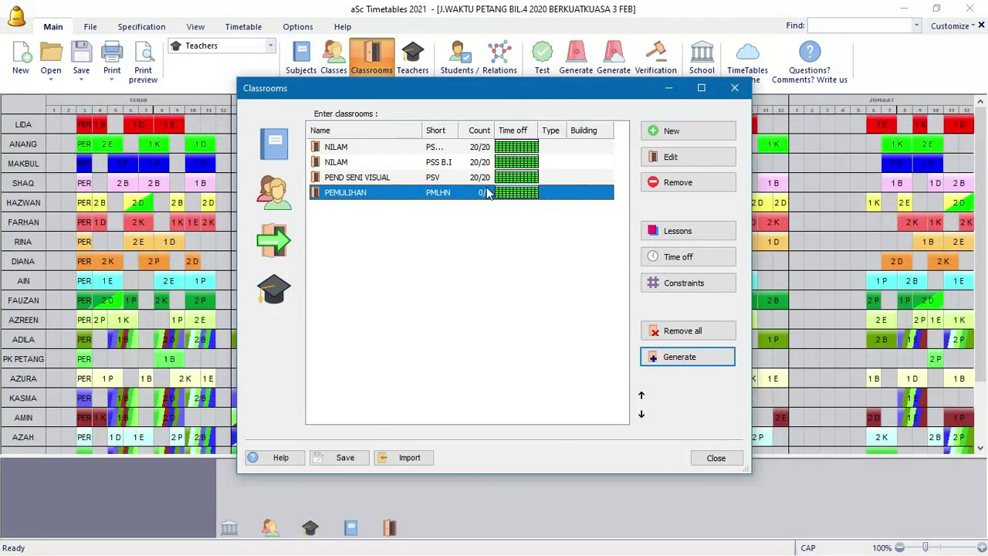